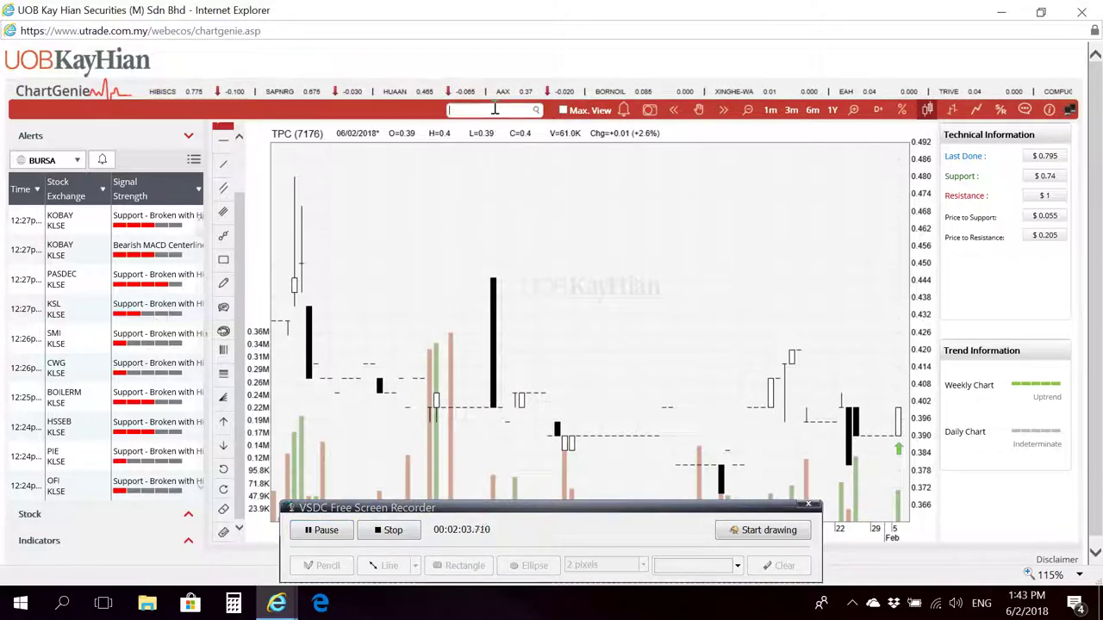
- Activate the stock search box to look up another counter
click(496, 109)
- Load MYEG, zoom its chart to January–March 2018, and select the horizontal line tool
text(myeg)
key(Return)
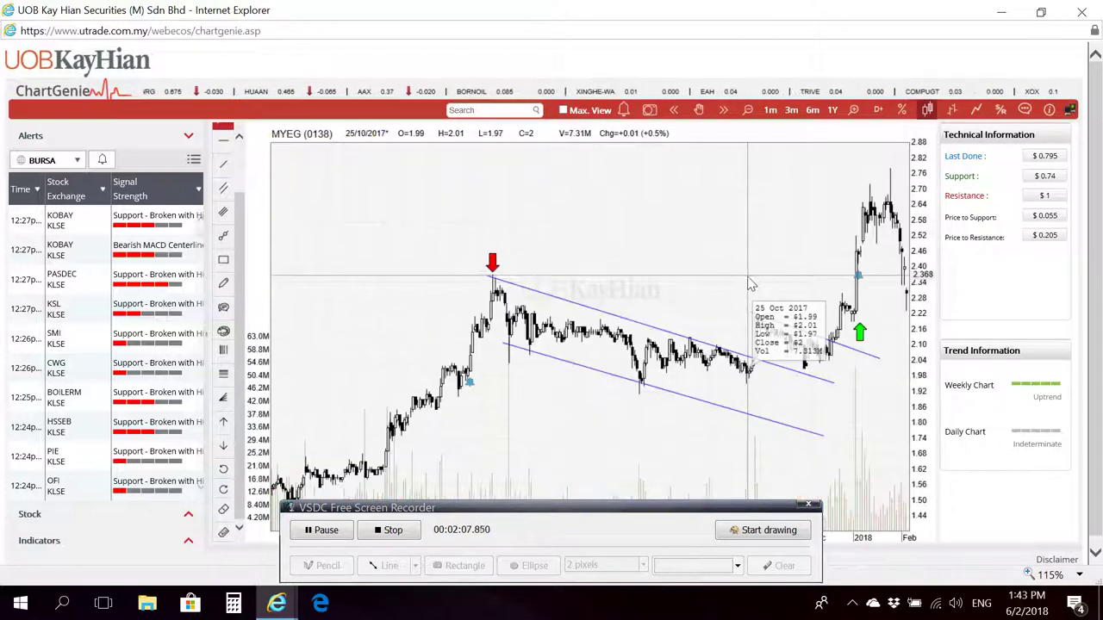
drag(709, 264, 948, 276)
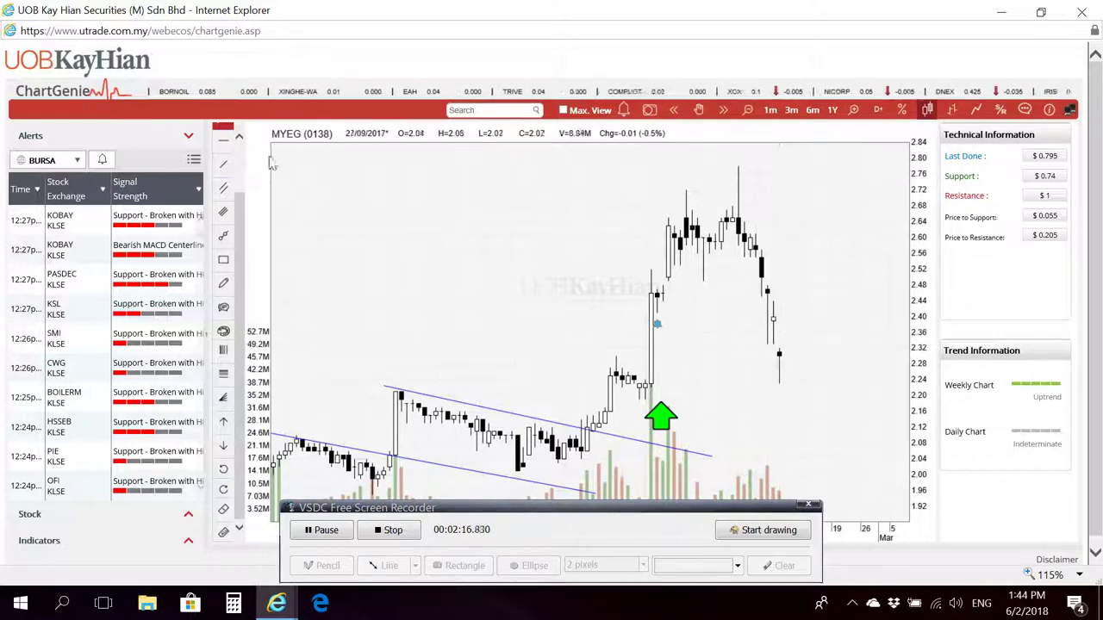
click(223, 140)
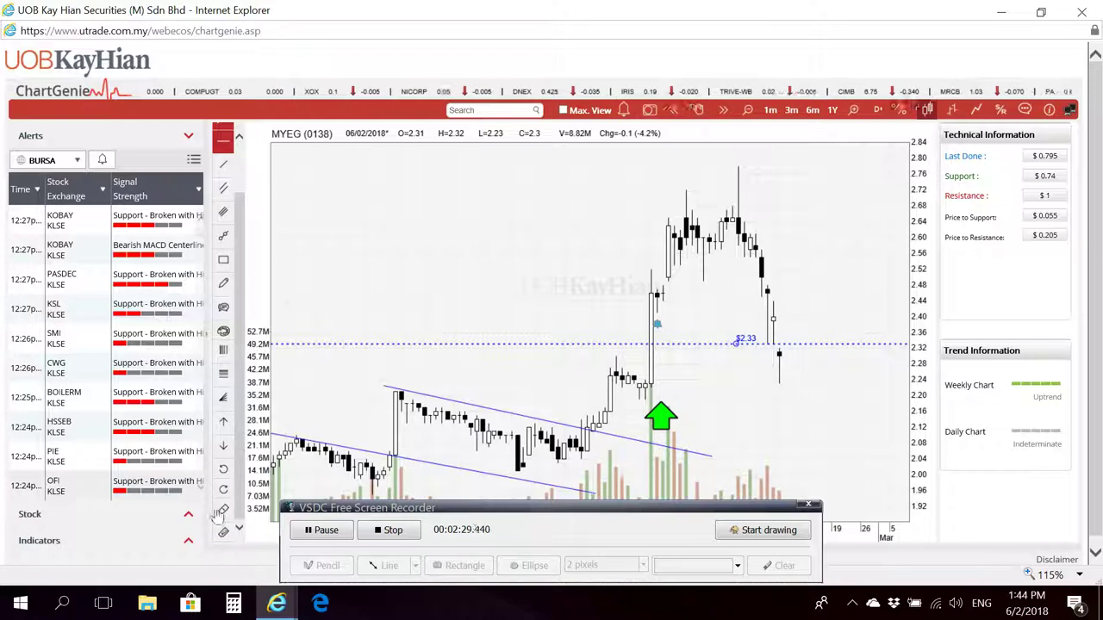
- Mark the latest MYEG candle with a red down arrow, undoing the accidental extra arrow
click(223, 445)
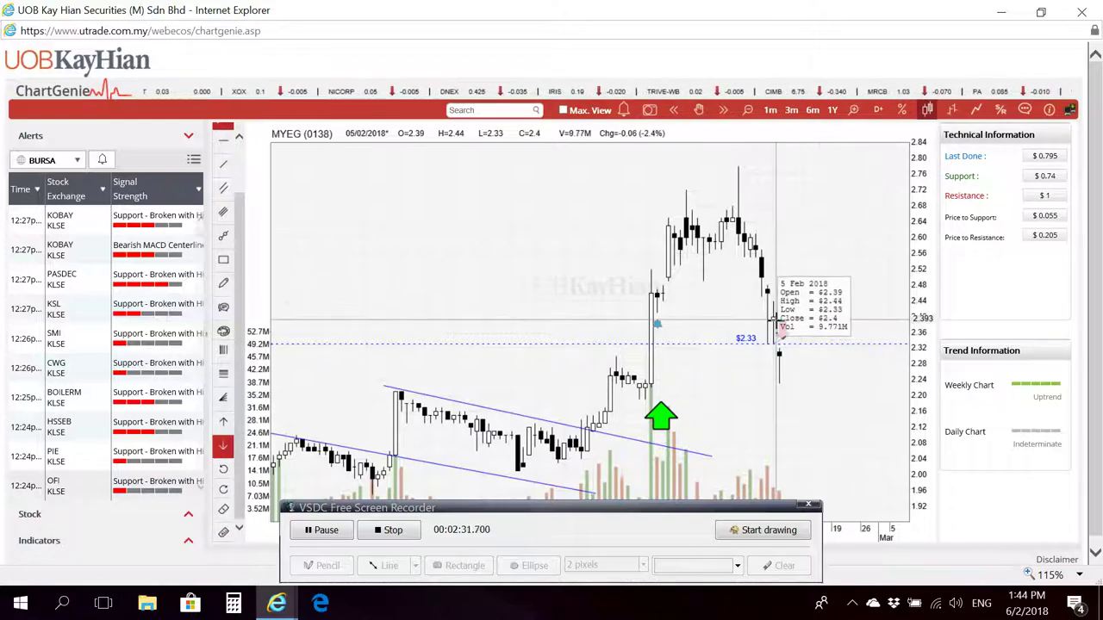
click(780, 328)
click(278, 396)
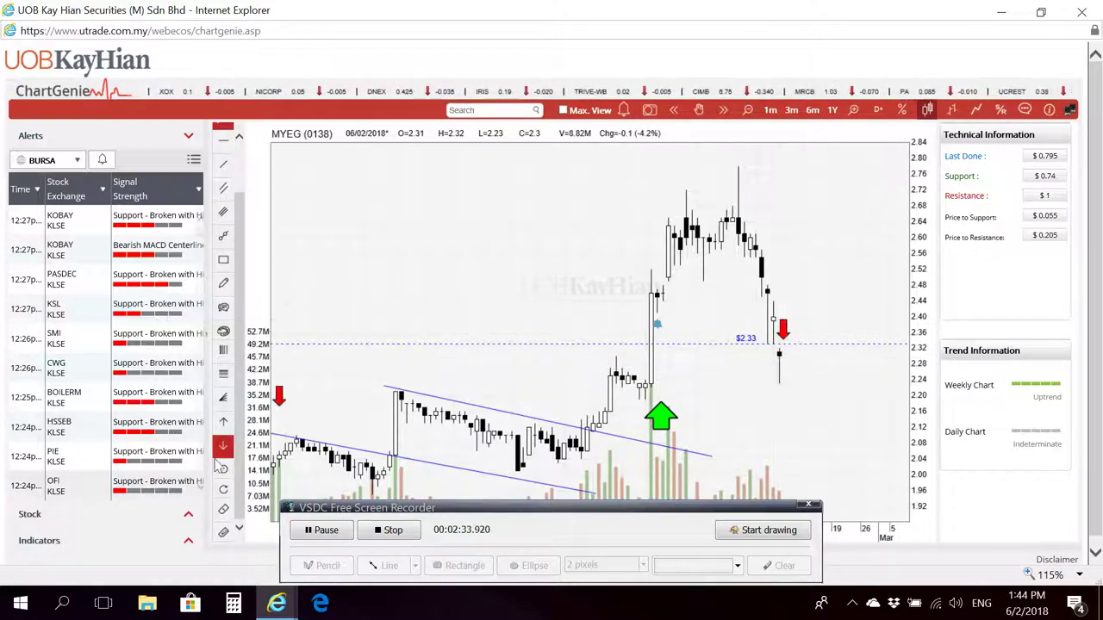
click(223, 448)
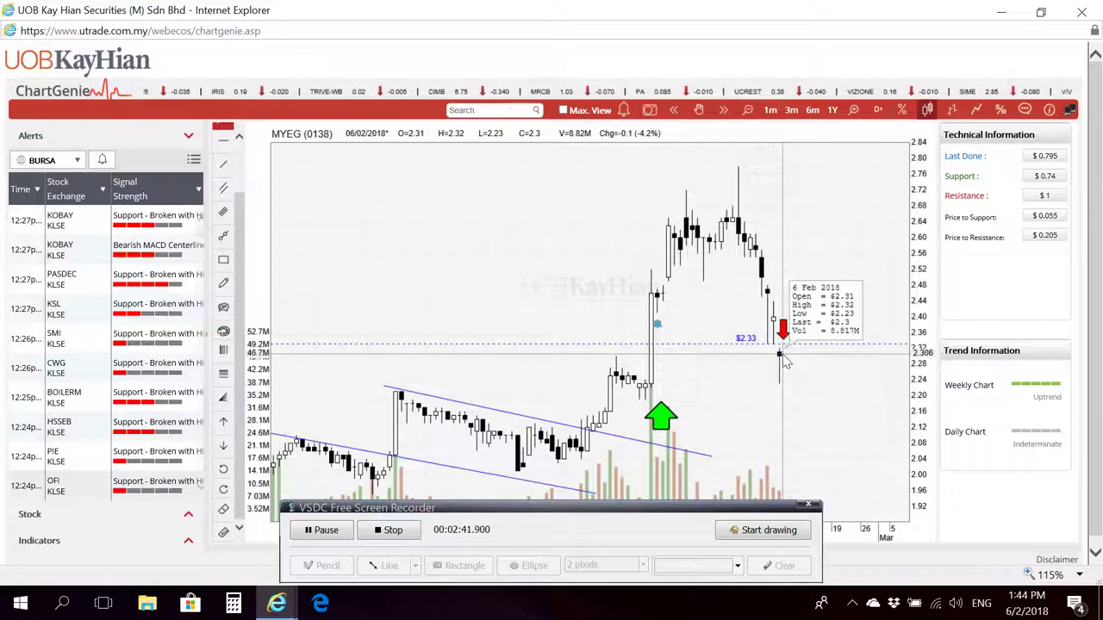
- Switch MYEG to hourly candles and pan to the latest bars around 6–7 February
click(878, 109)
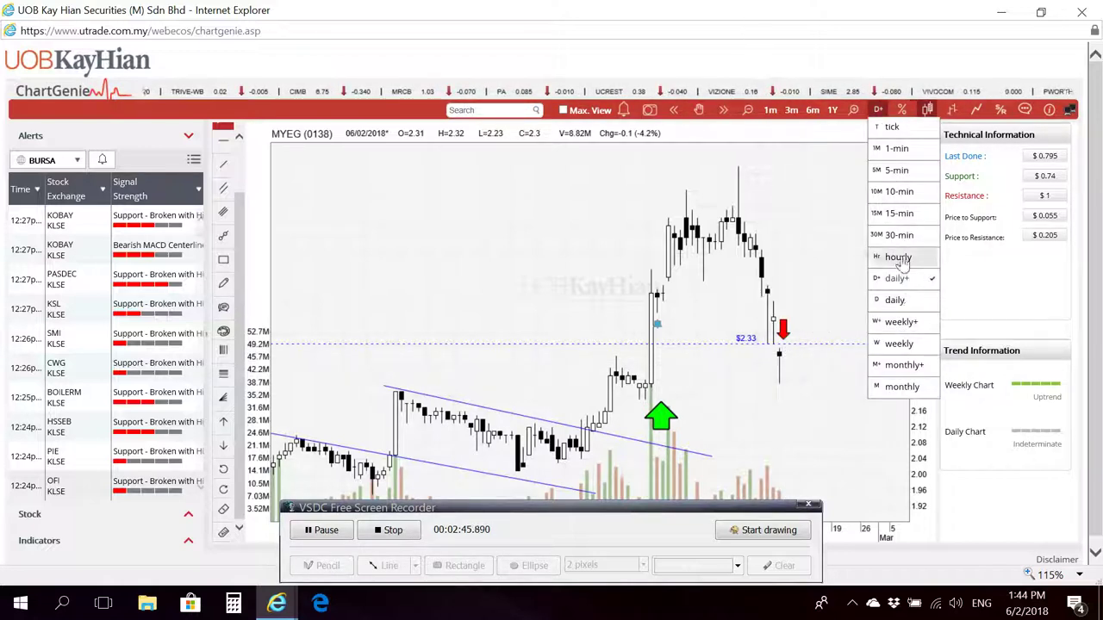
click(897, 256)
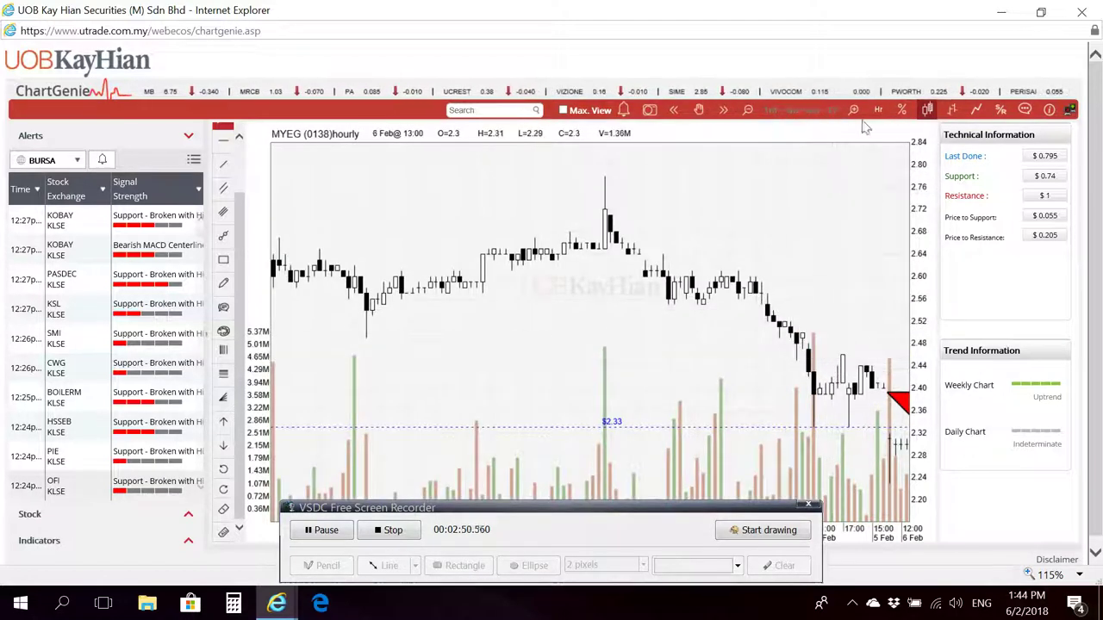
click(748, 110)
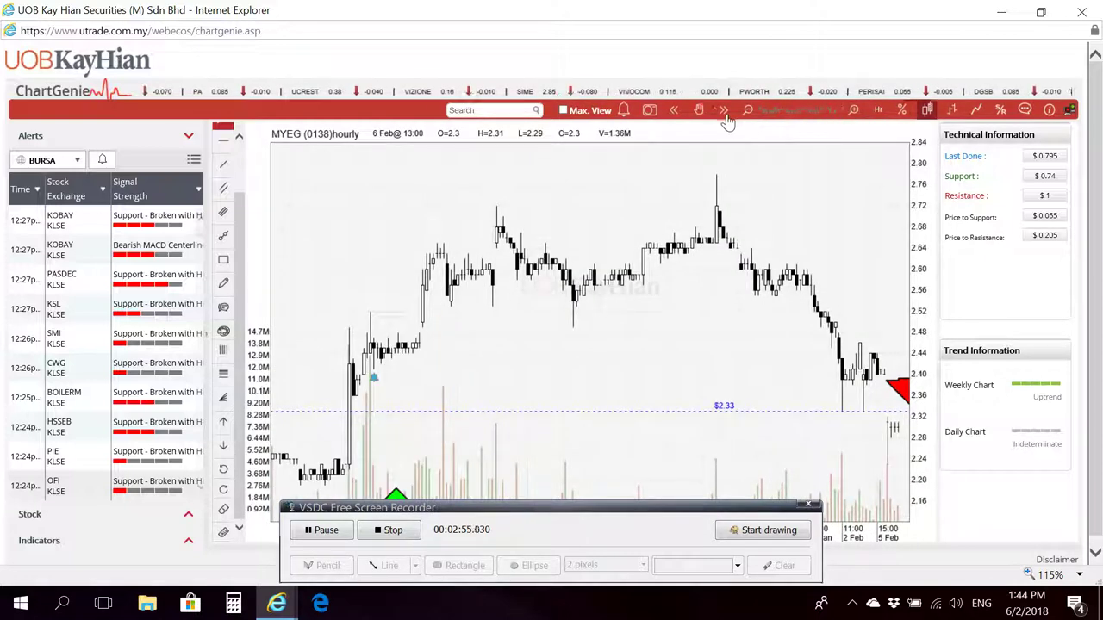
click(725, 112)
click(725, 113)
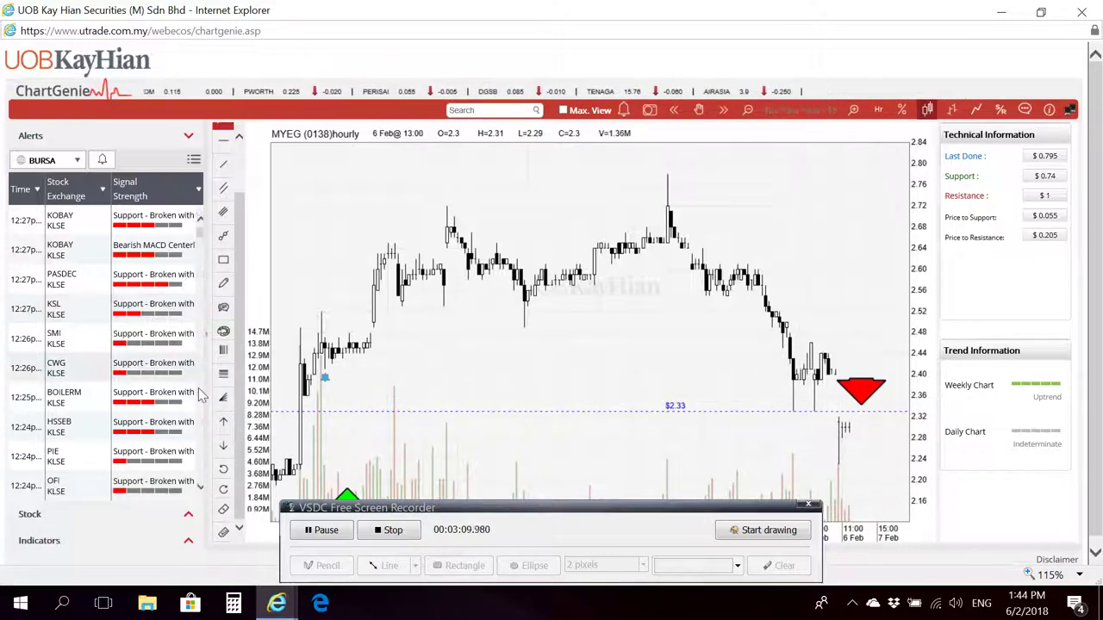
mouse_move(151, 479)
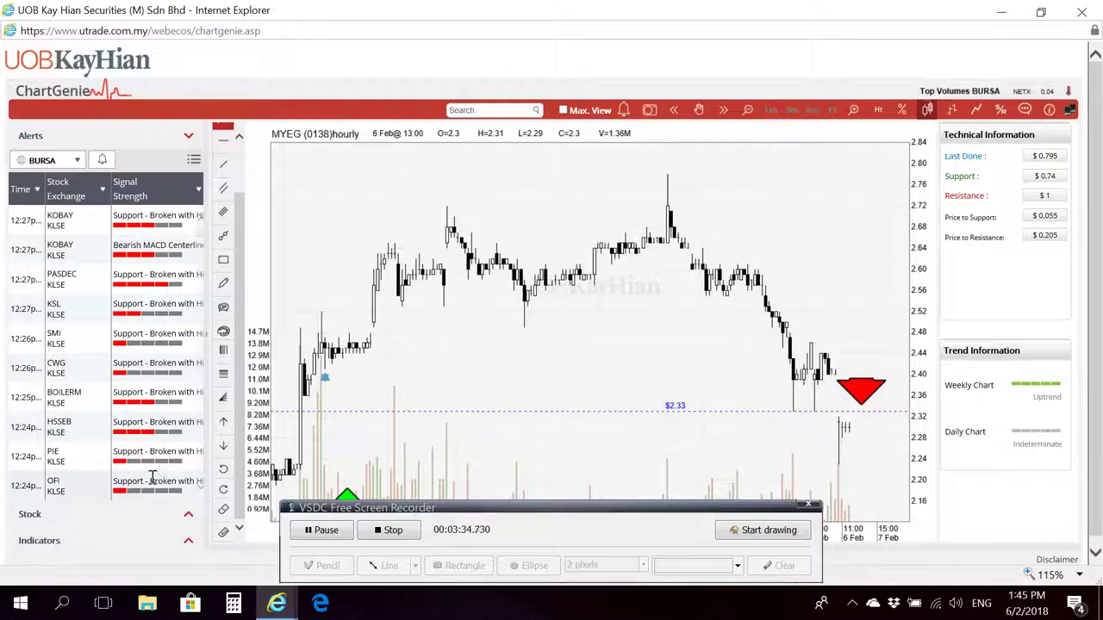
scroll(159, 483, down, 3)
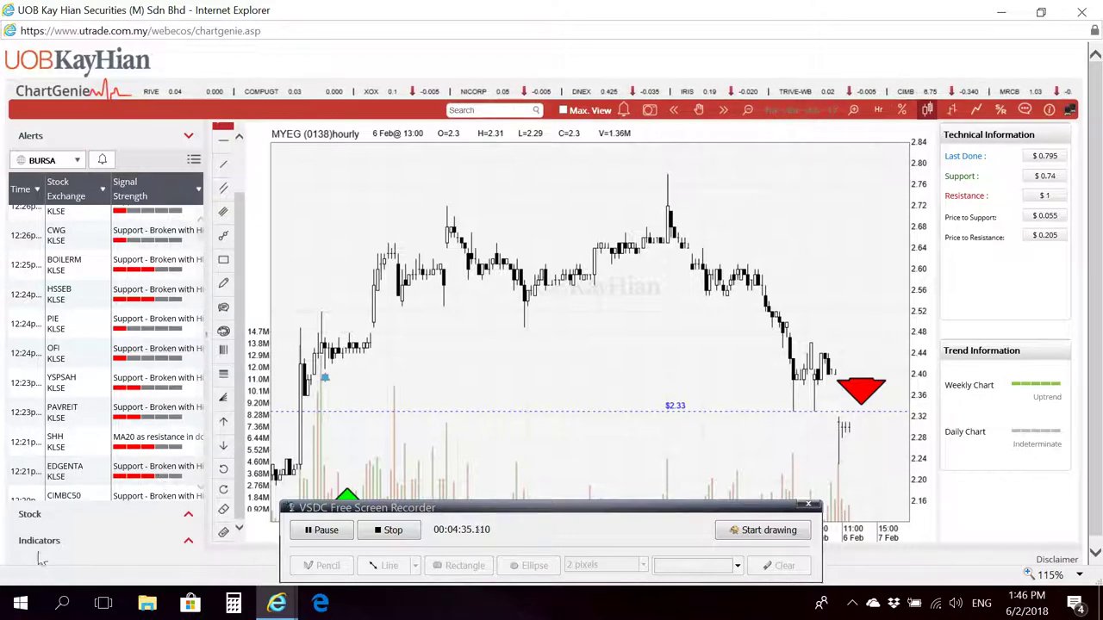
scroll(155, 448, down, 3)
click(154, 417)
scroll(153, 420, down, 2)
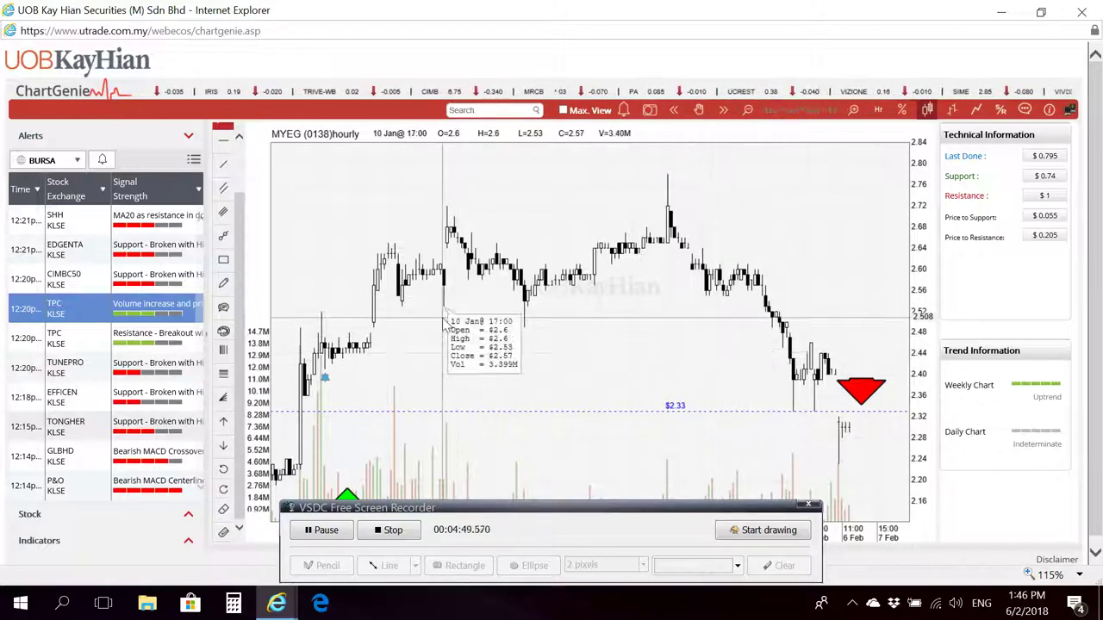
- Draw a second dotted horizontal line at $2.45, above the $2.33 level
click(224, 141)
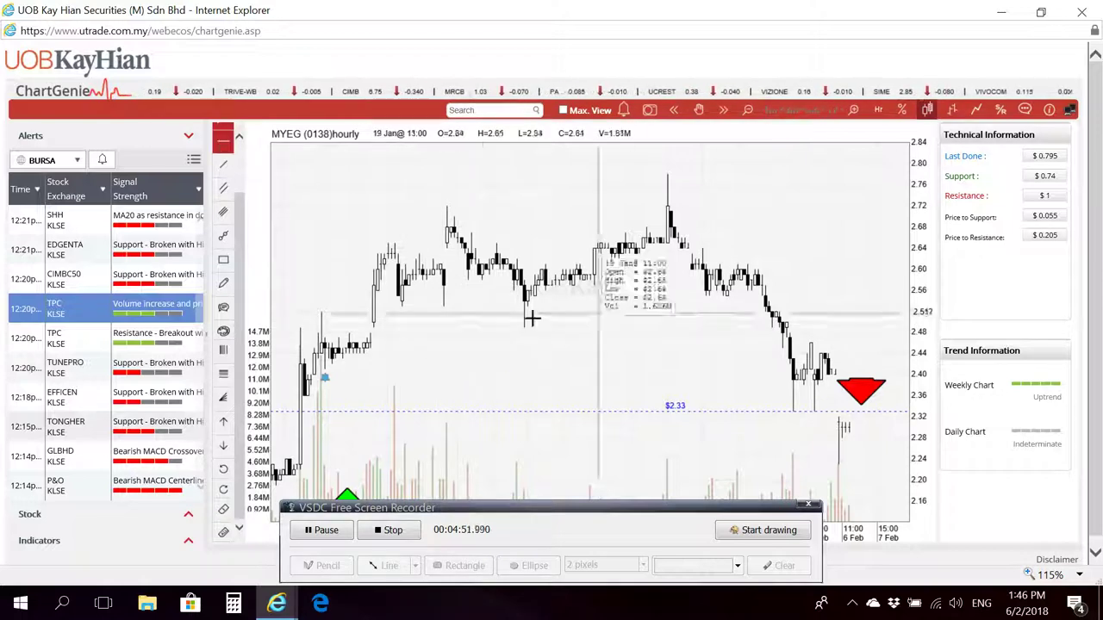
click(465, 327)
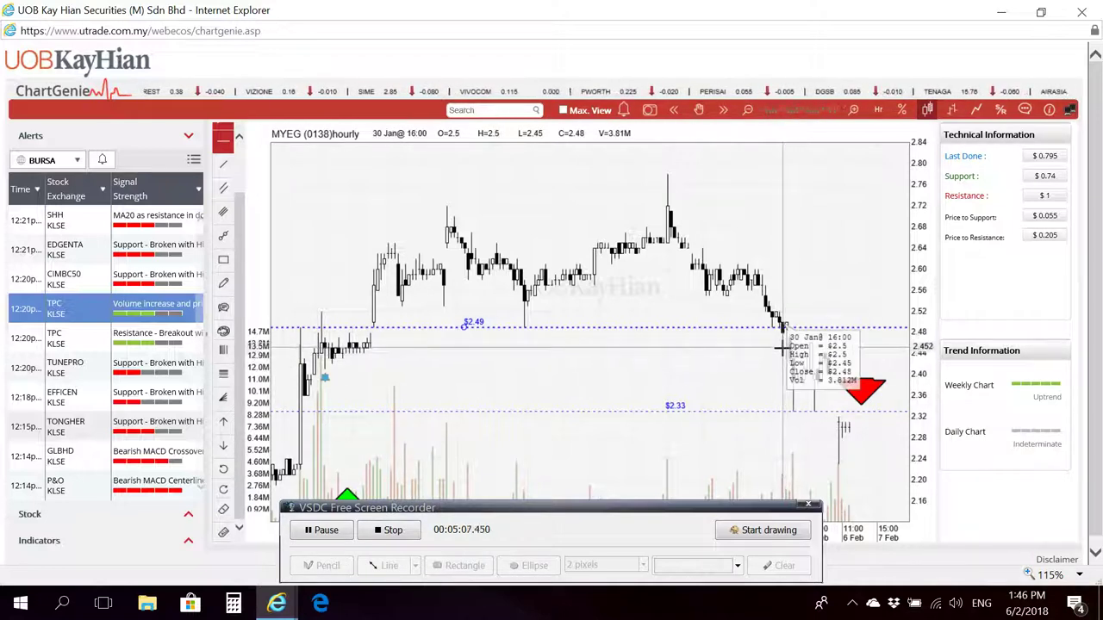
scroll(767, 353, up, 2)
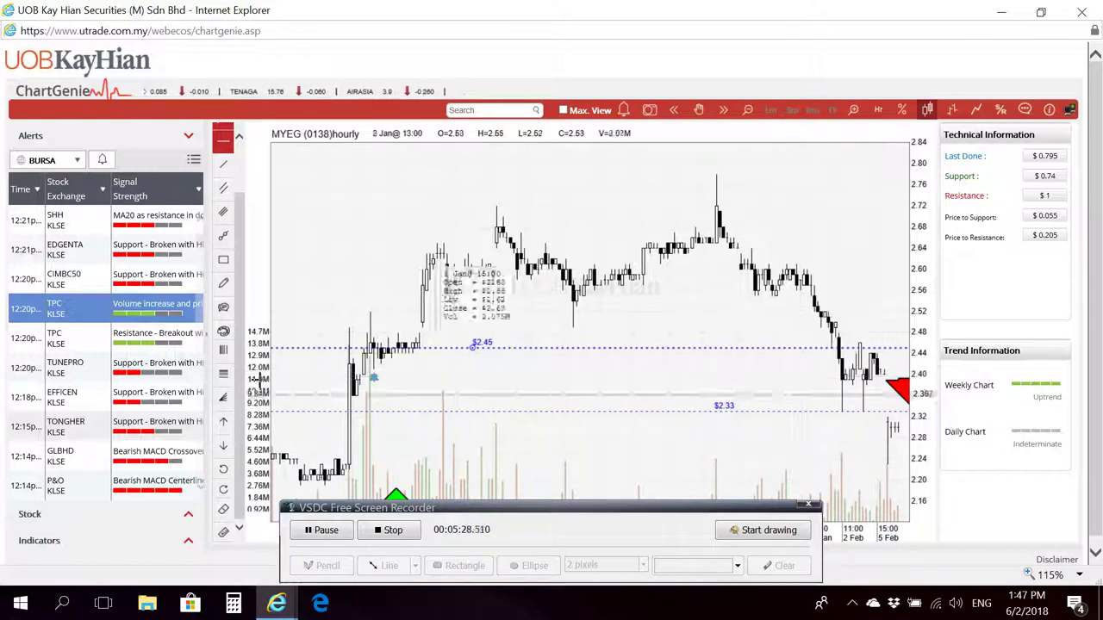
scroll(121, 358, down, 1)
scroll(120, 357, down, 5)
scroll(125, 366, down, 5)
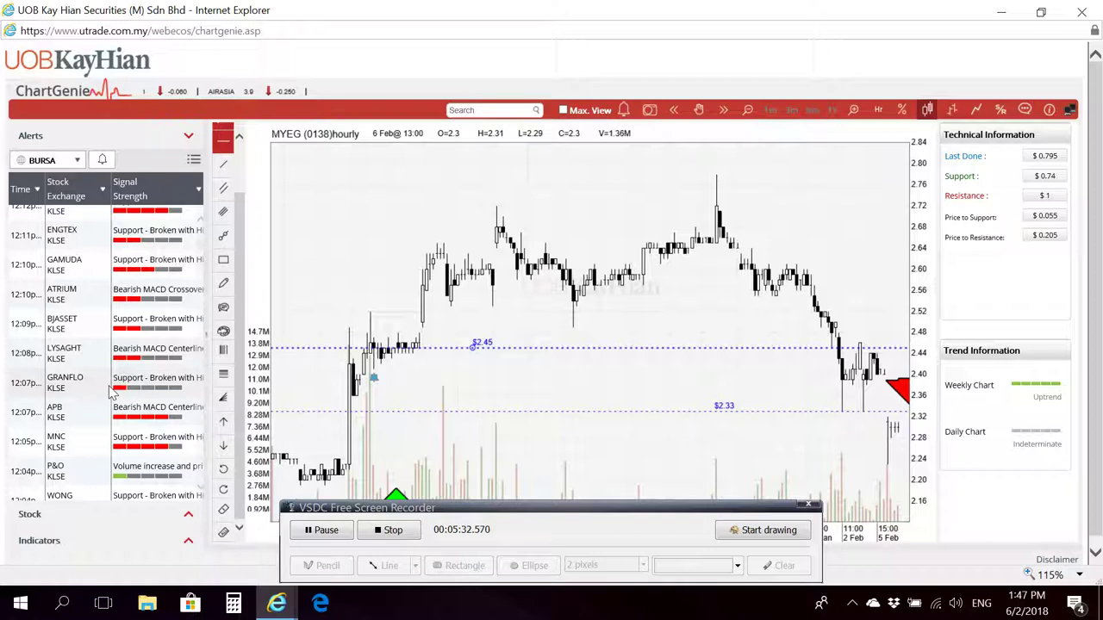
- Search '06504p' and load the FBMKLCI-H4P chart from the suggestion list
click(476, 110)
text(0650)
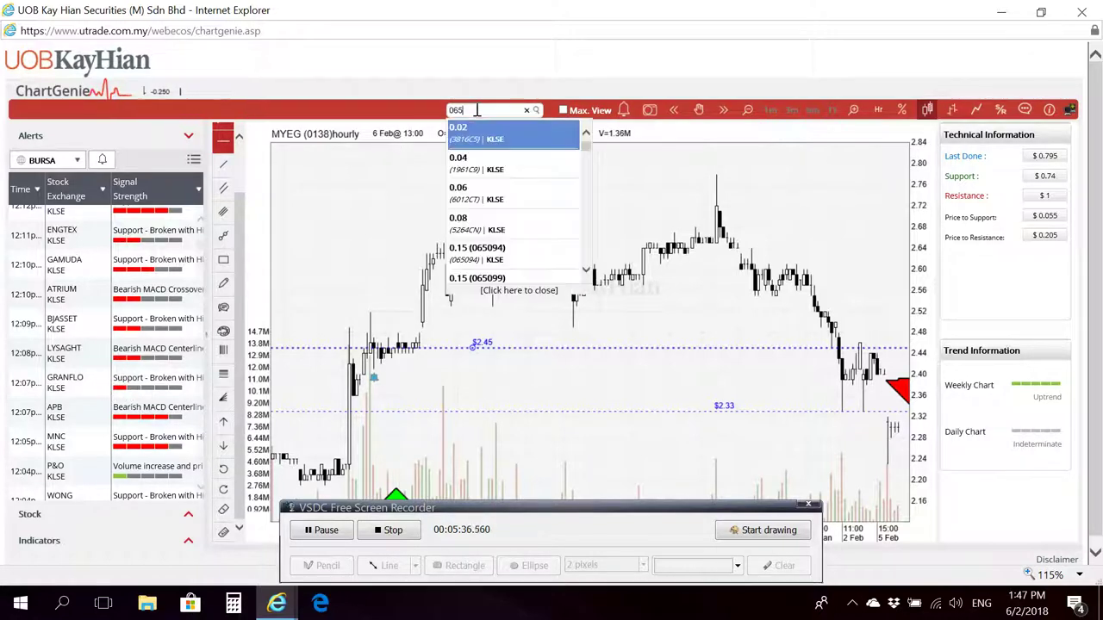
text(4)
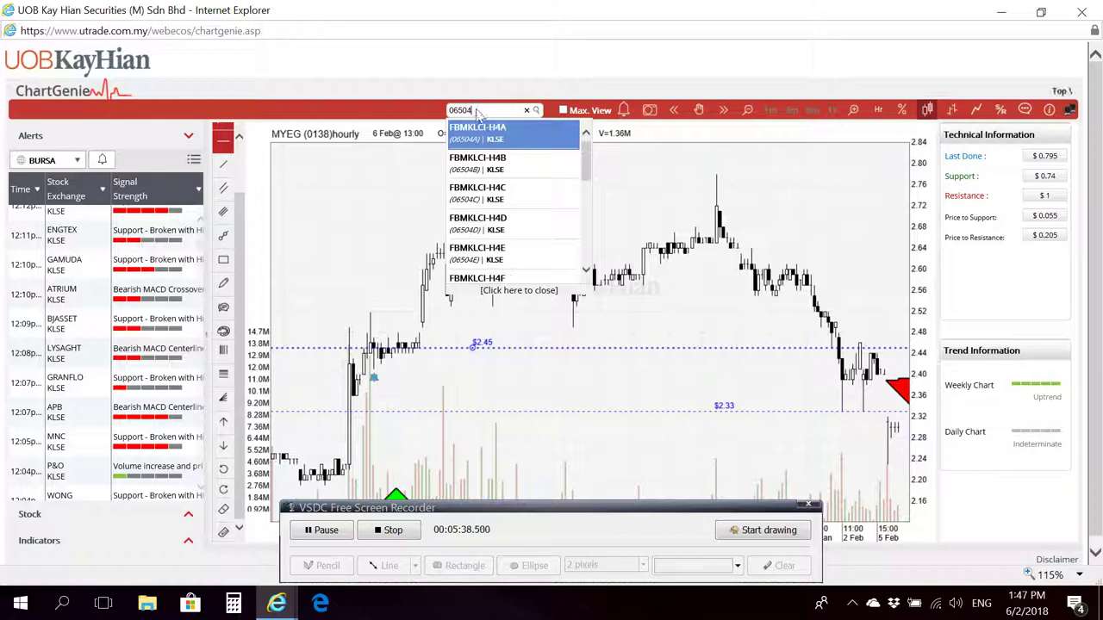
text(p)
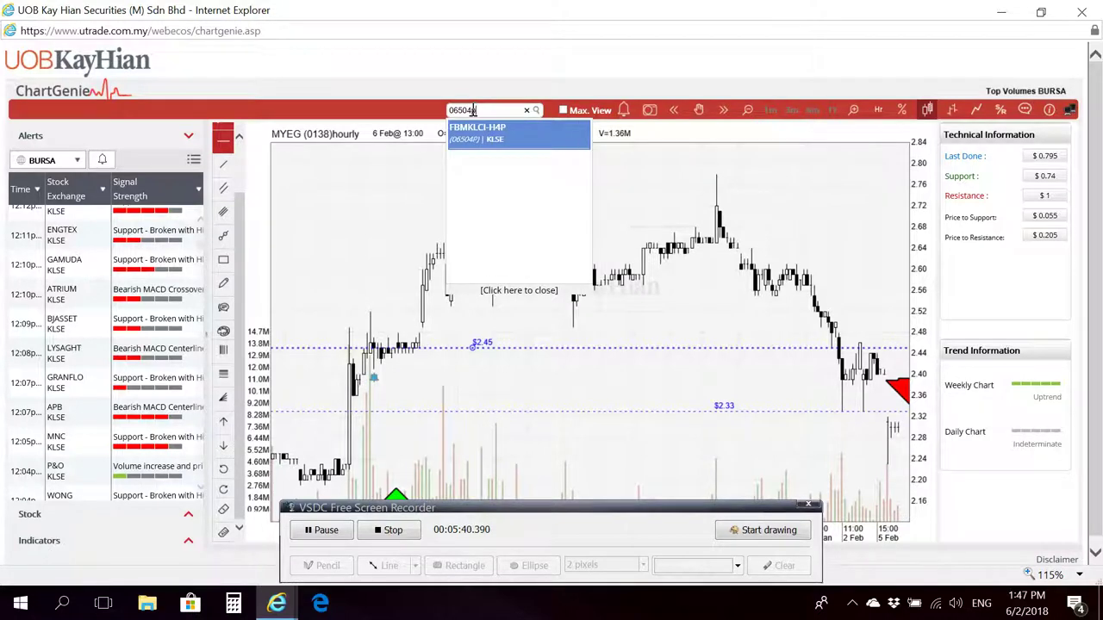
click(496, 136)
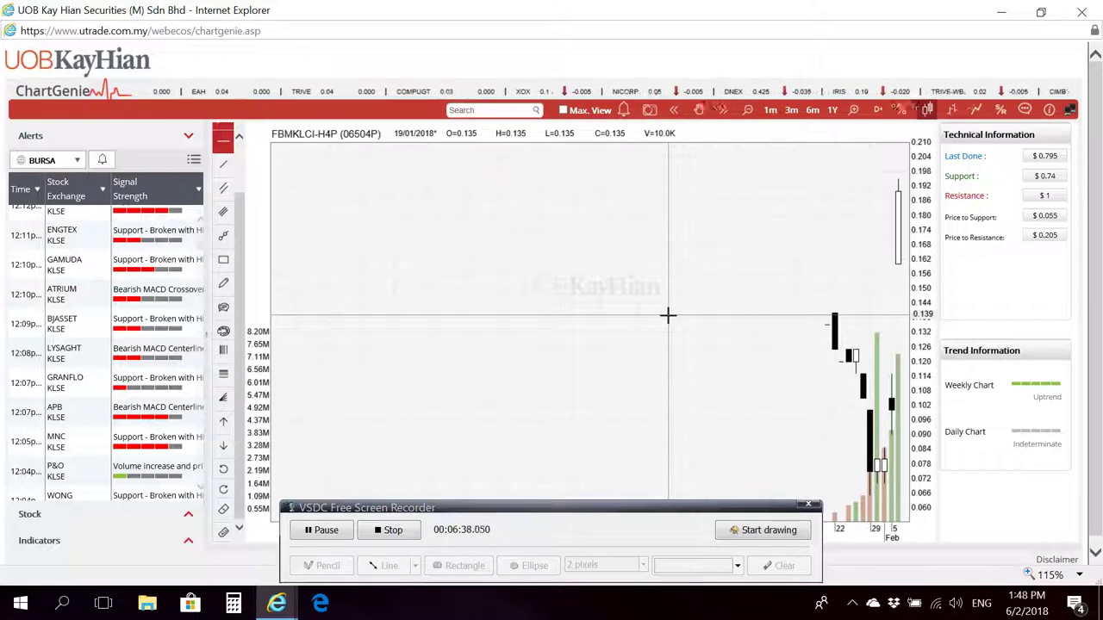
- Check today's date in the system calendar, then scroll down the Alerts list
click(1036, 608)
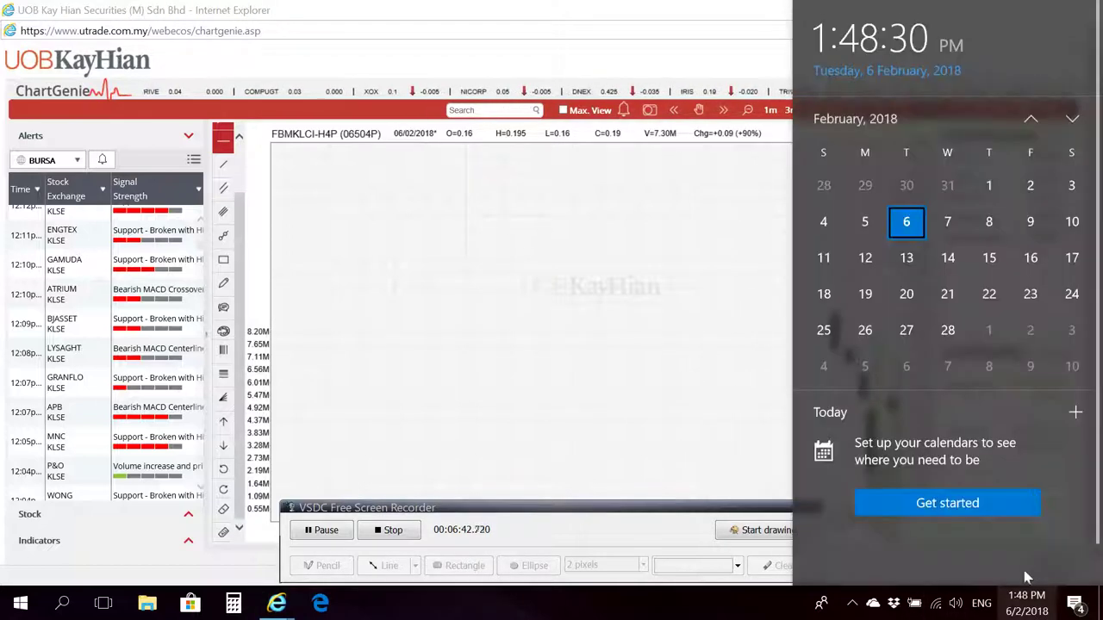
click(594, 33)
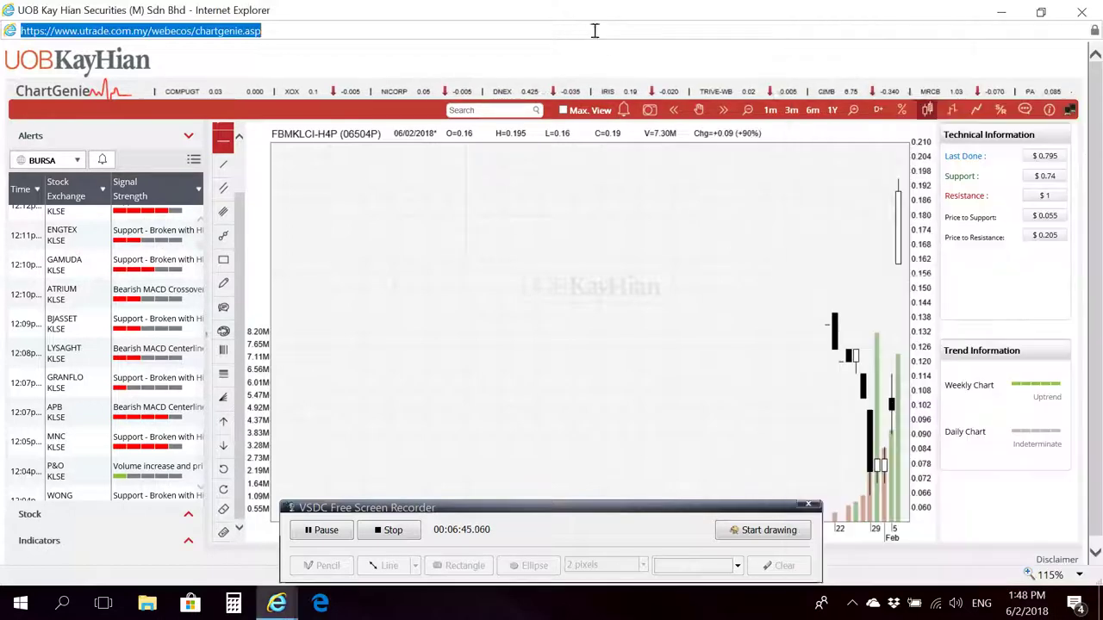
scroll(183, 414, down, 3)
scroll(184, 413, down, 3)
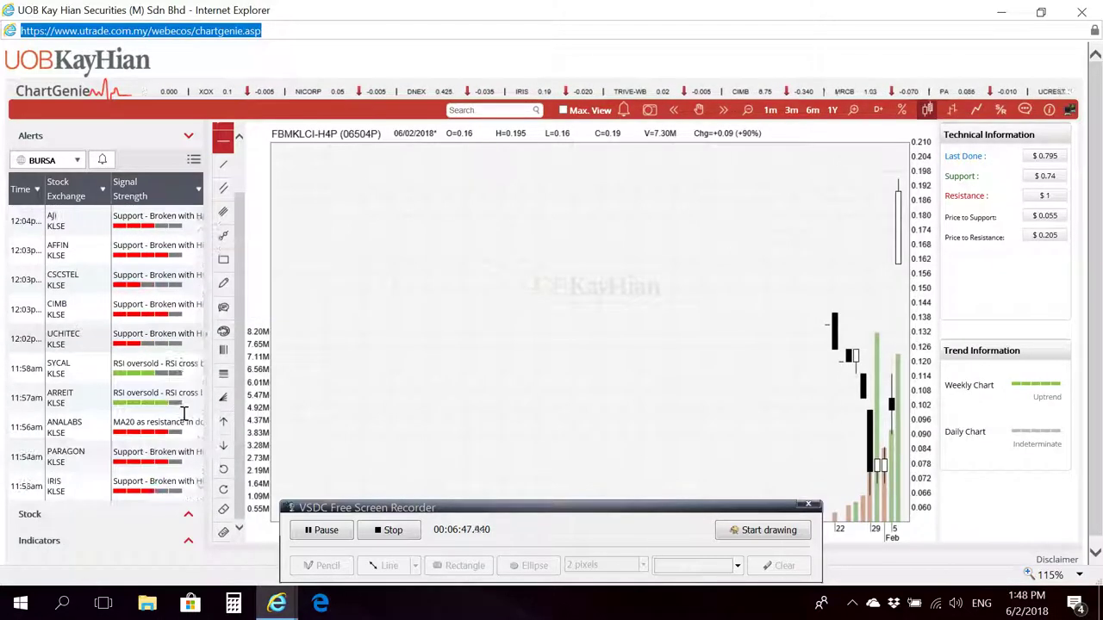
scroll(181, 420, down, 2)
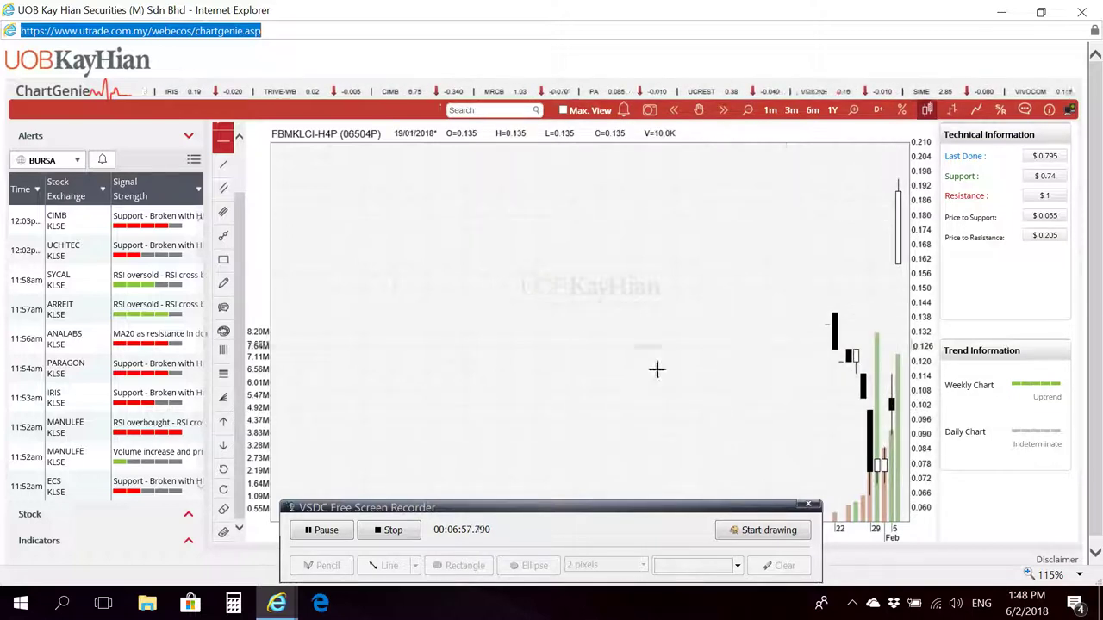
scroll(81, 301, down, 2)
scroll(148, 371, down, 3)
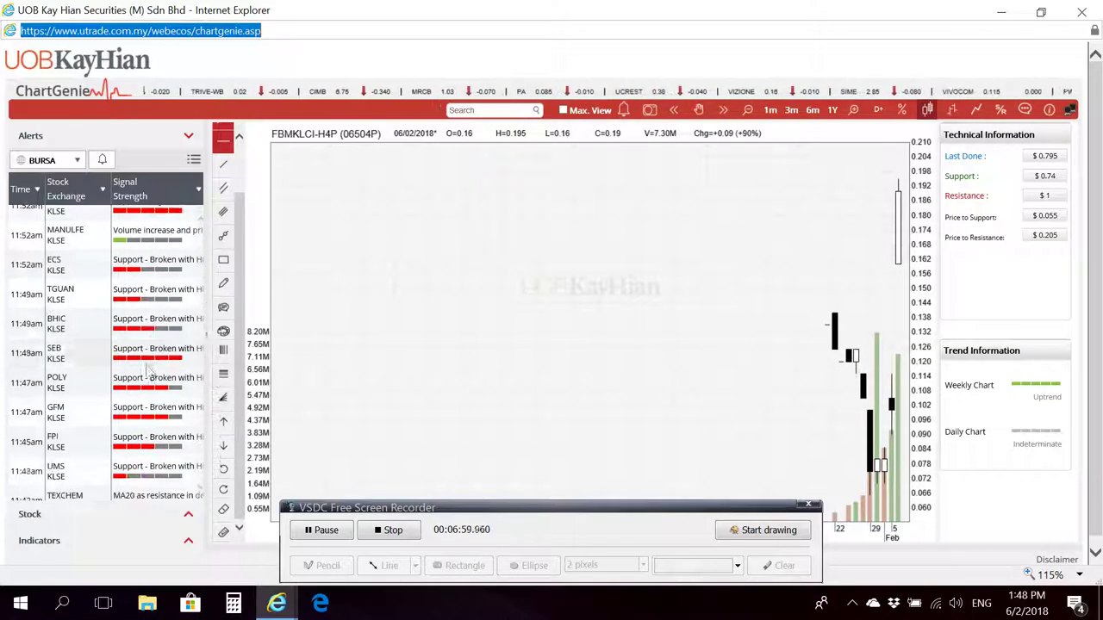
scroll(148, 370, down, 2)
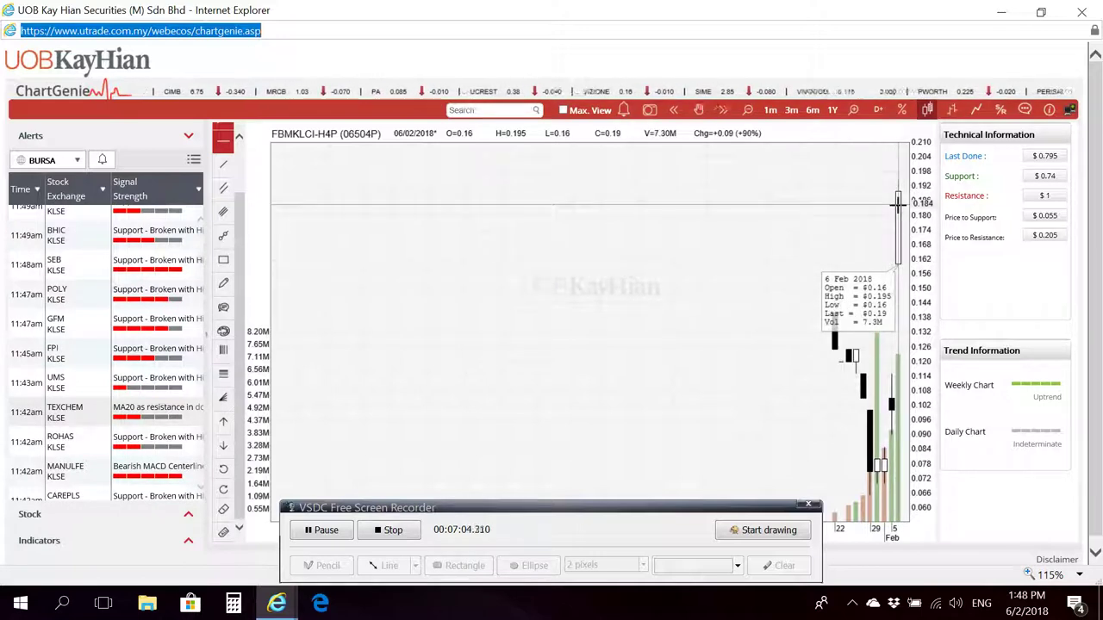
- Find the RUBEREX 'Support - Broken with High Volume' alert and load its chart
scroll(178, 433, down, 2)
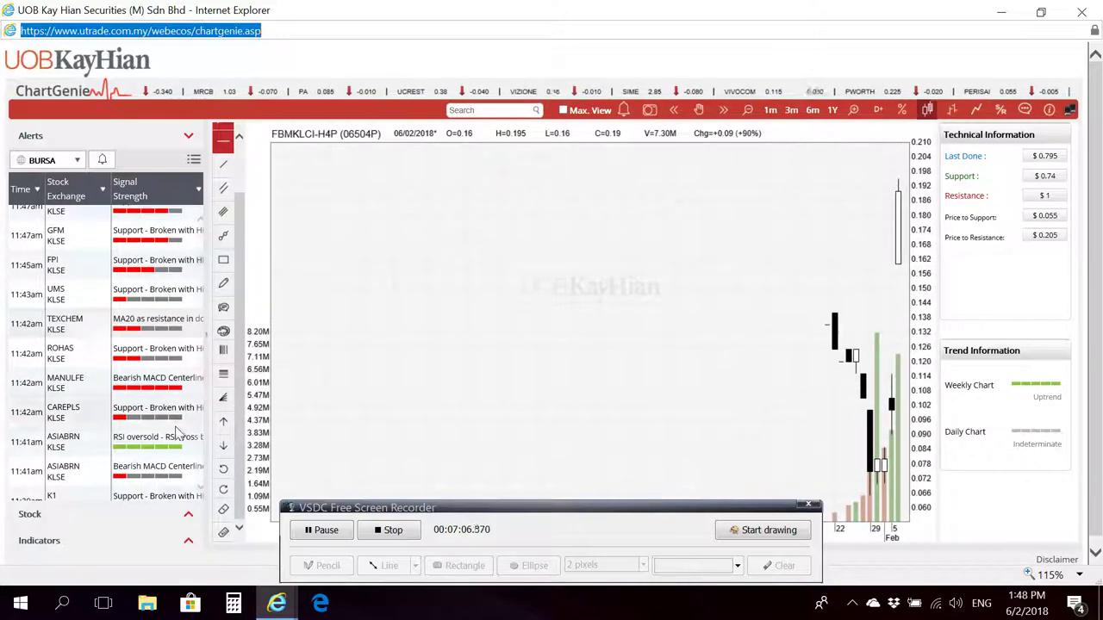
scroll(179, 434, down, 3)
scroll(157, 417, down, 3)
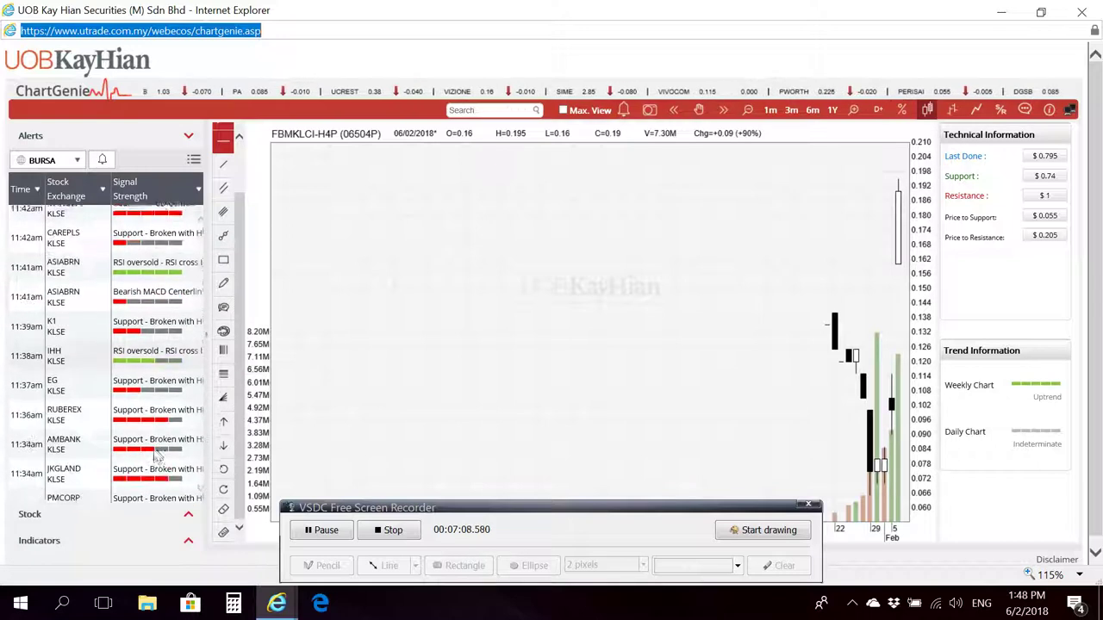
scroll(138, 419, down, 5)
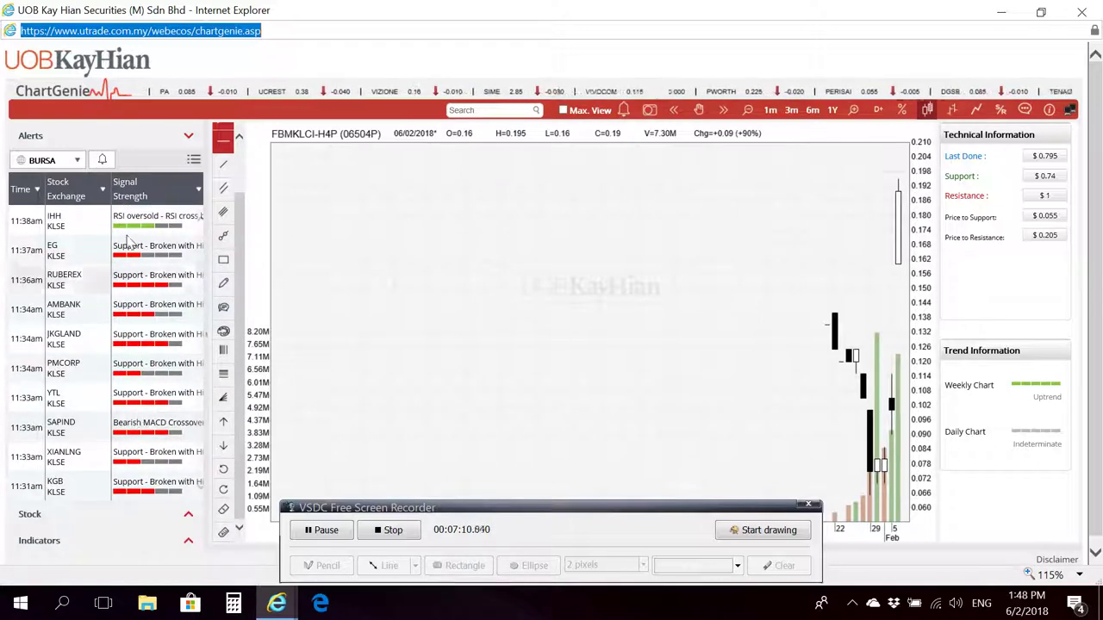
click(158, 289)
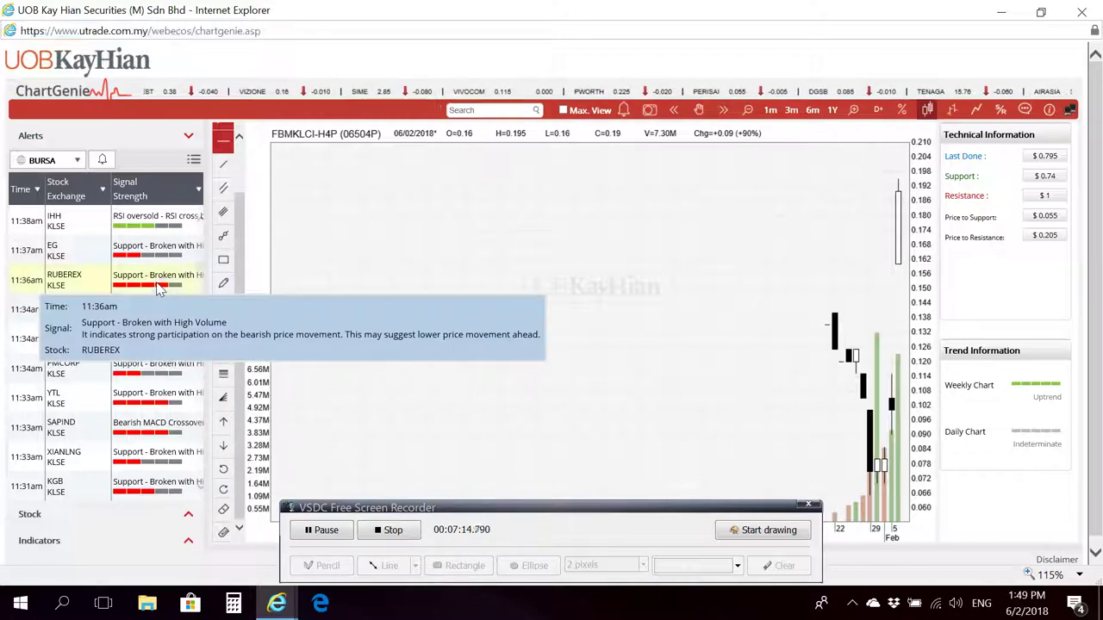
click(157, 276)
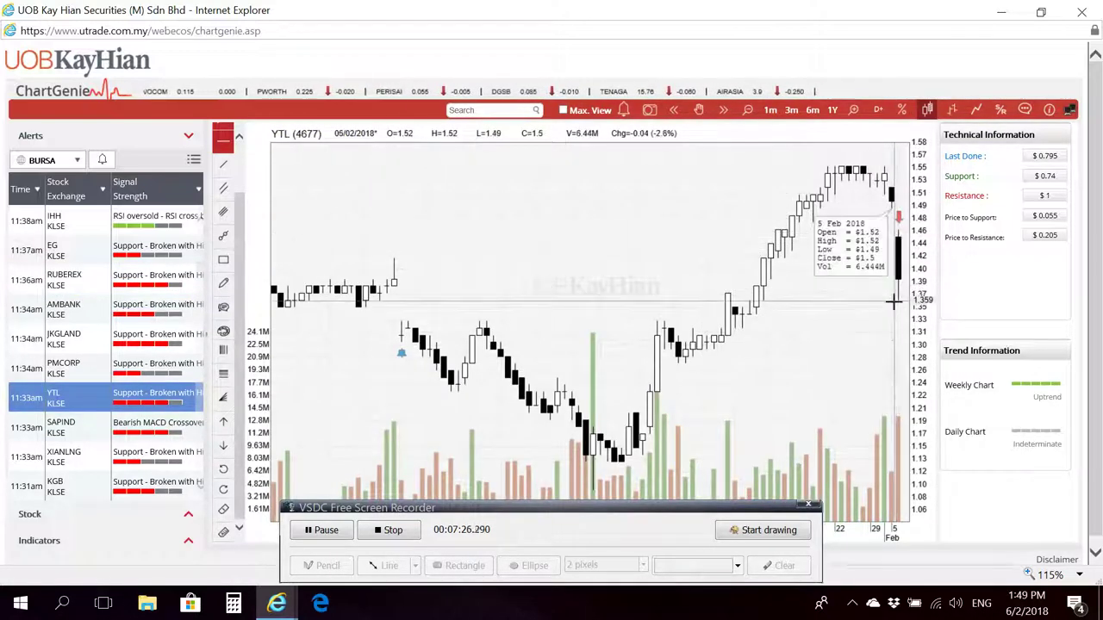
- Scroll the Alerts list, loading ATLAN's chart from its alert row along the way
scroll(131, 443, down, 2)
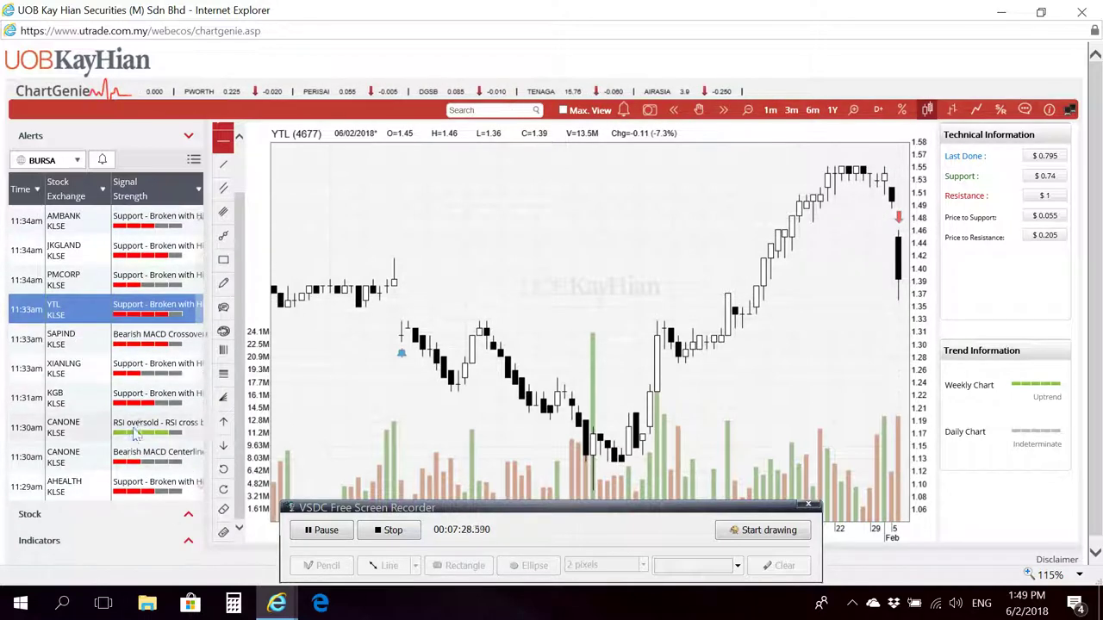
scroll(138, 426, down, 1)
scroll(138, 424, down, 2)
scroll(136, 405, down, 2)
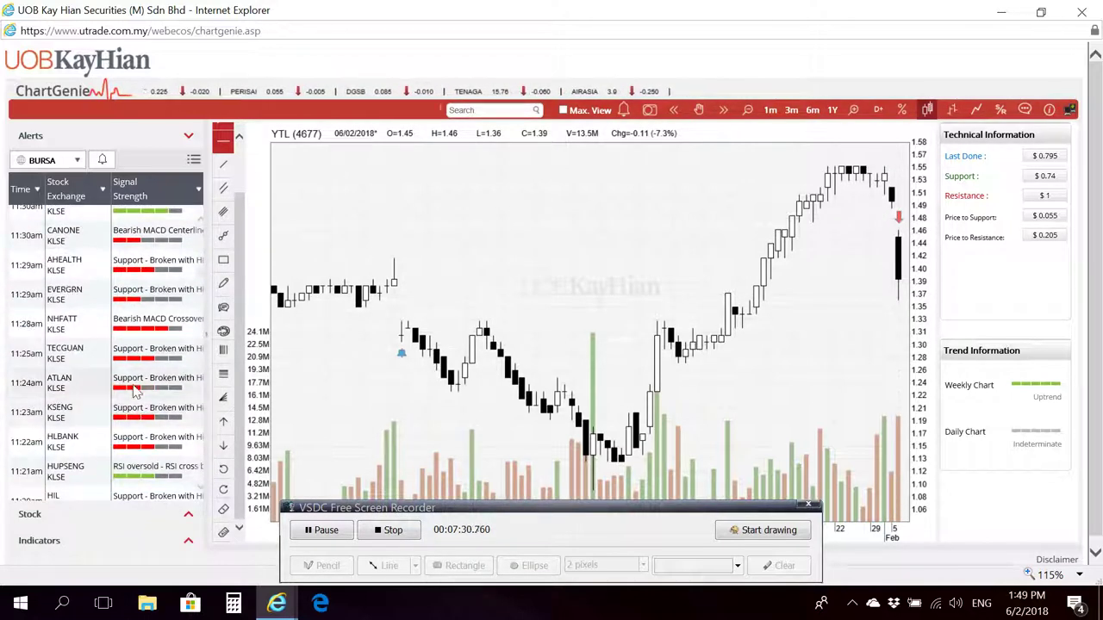
click(135, 392)
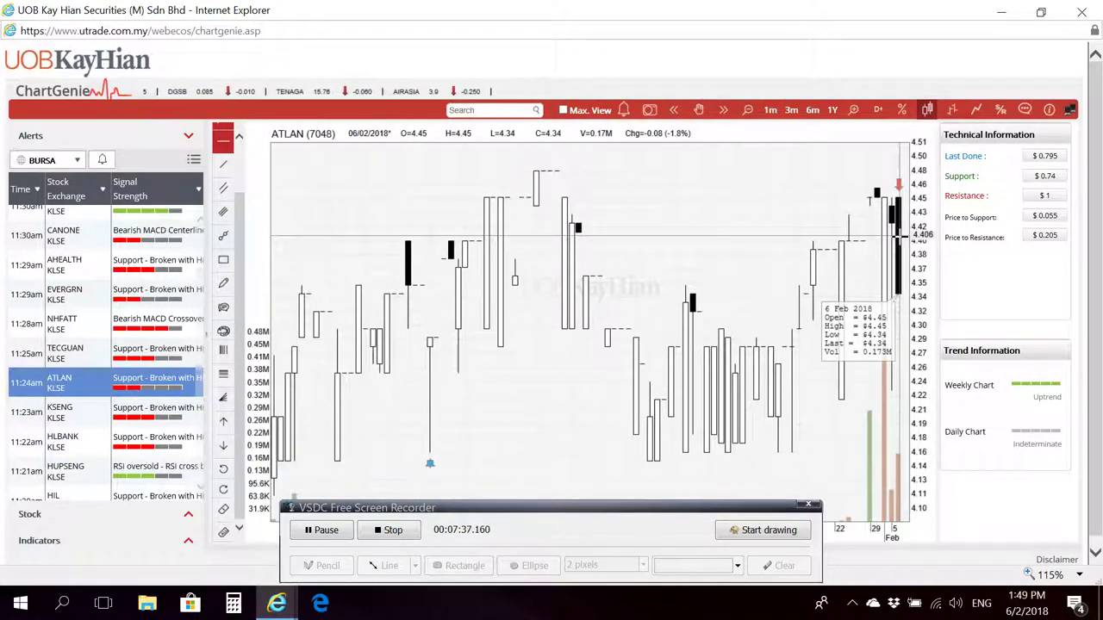
scroll(144, 384, down, 2)
scroll(144, 383, down, 2)
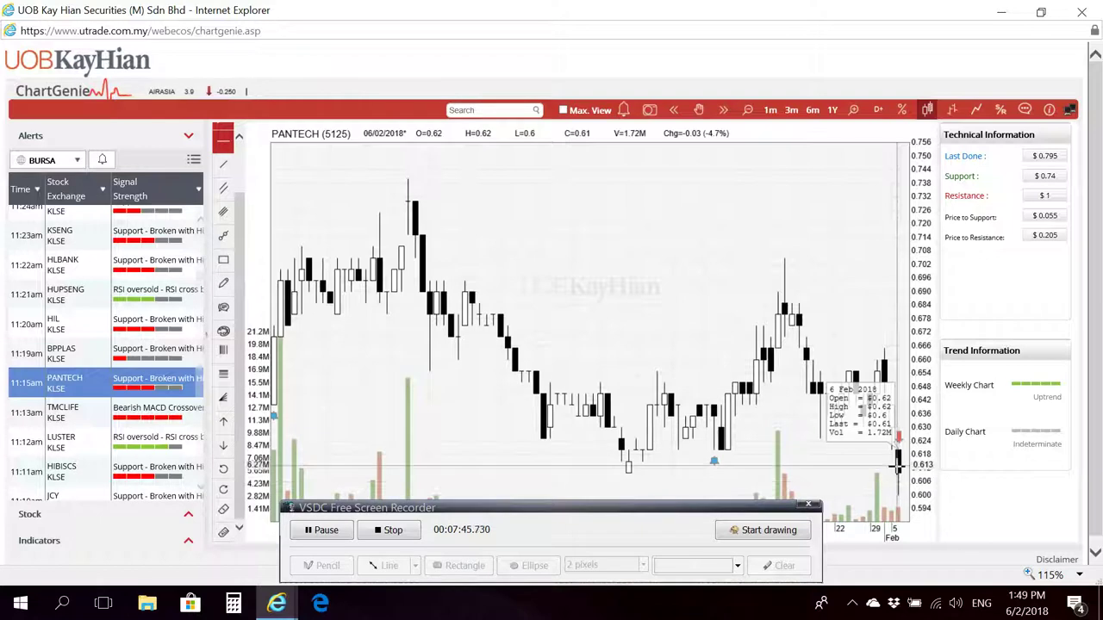
scroll(103, 396, down, 3)
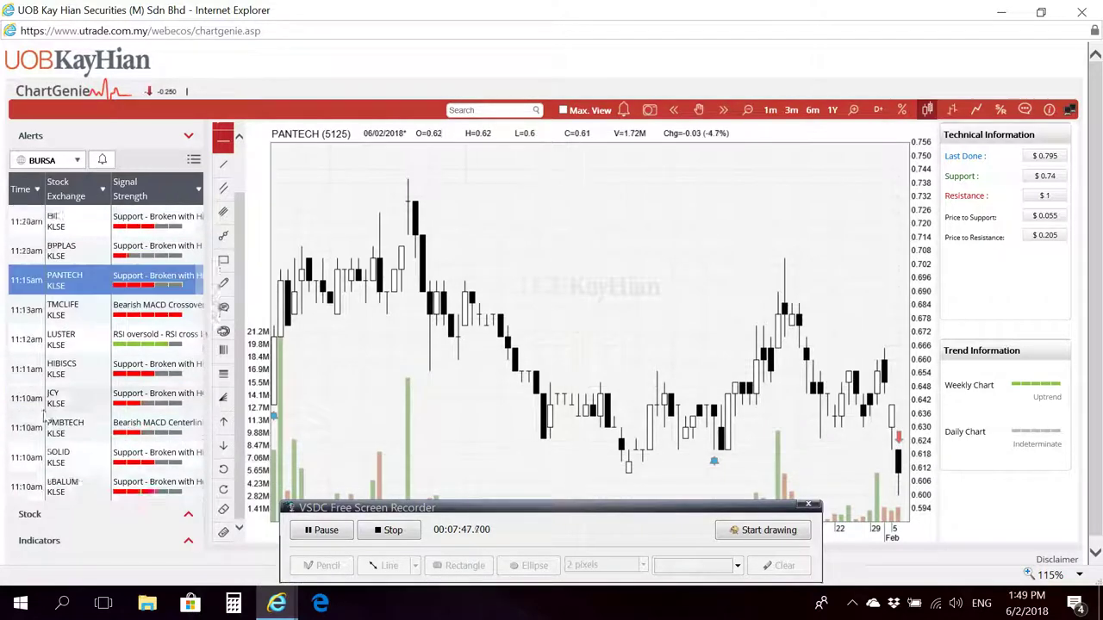
scroll(86, 431, down, 2)
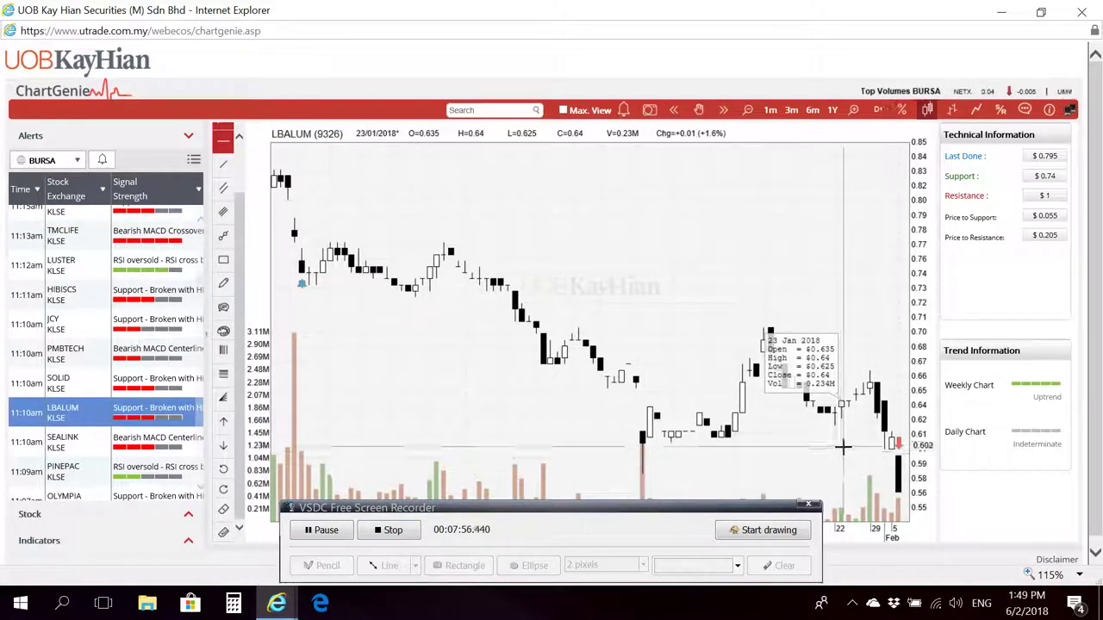
- Return the Alerts list to the newest 12:24–12:27 pm entries, KOBAY through OFI
scroll(103, 405, down, 1)
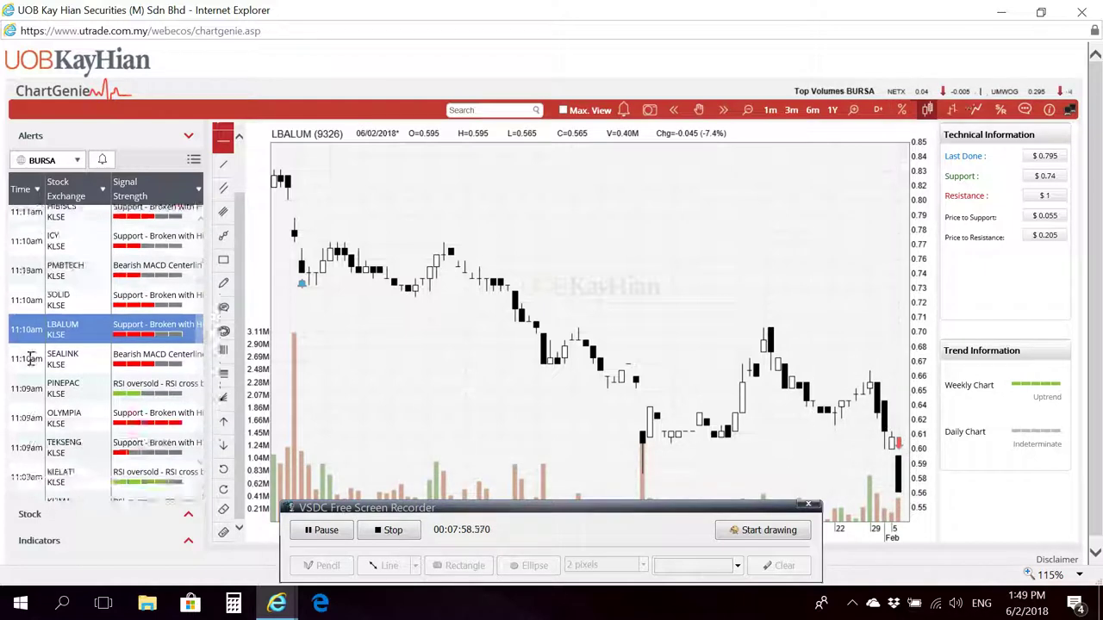
scroll(95, 413, down, 1)
scroll(86, 422, down, 1)
scroll(110, 398, up, 3)
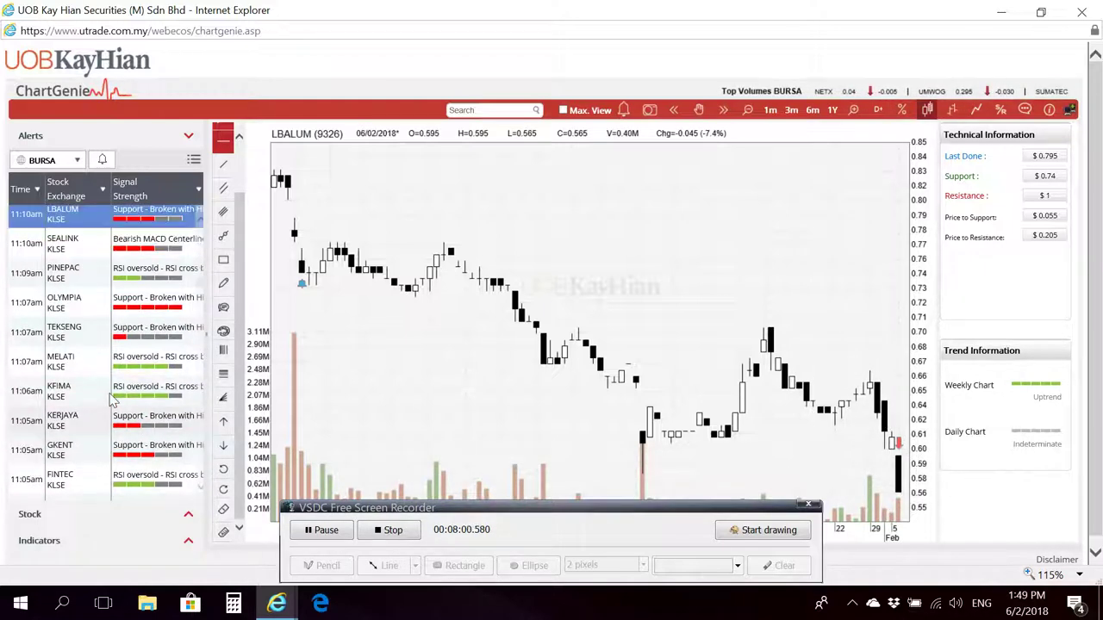
drag(201, 287, 200, 332)
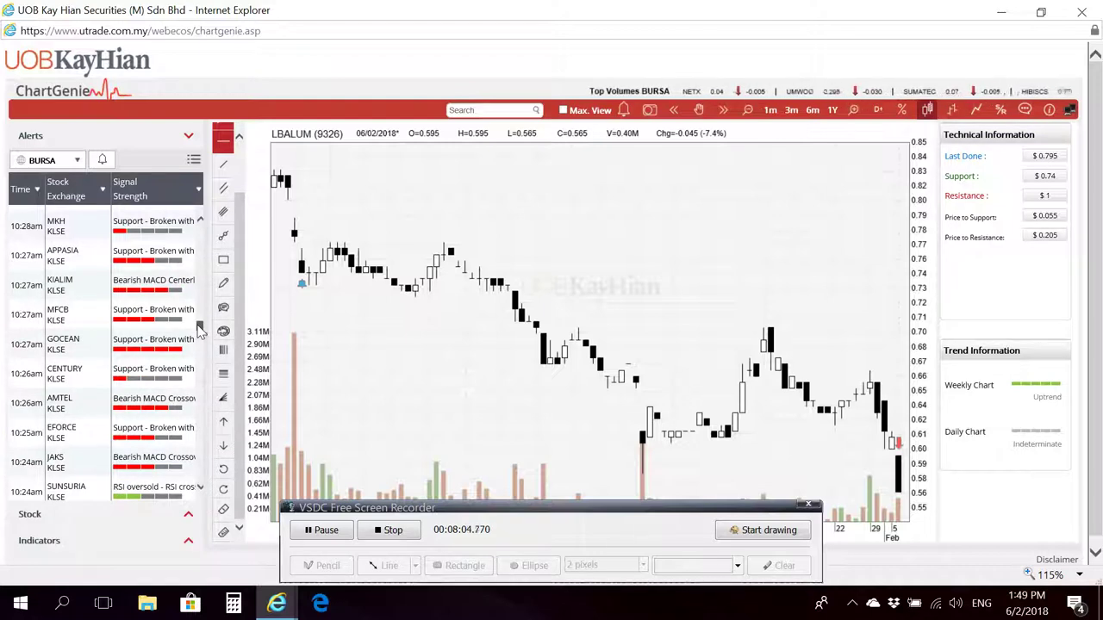
scroll(200, 331, down, 1)
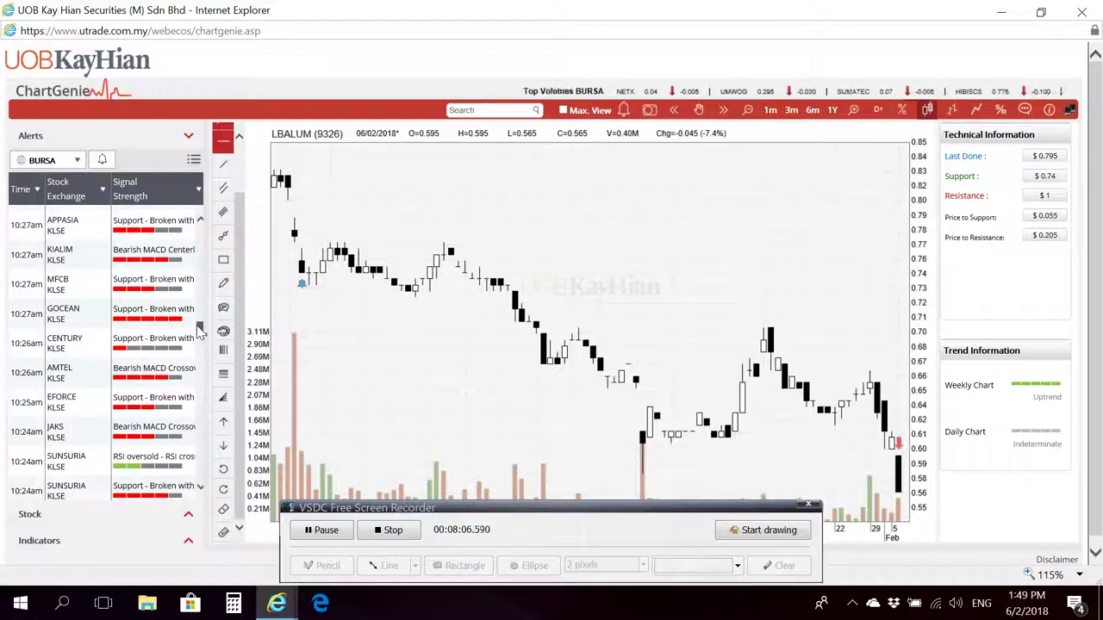
drag(200, 332, 141, 235)
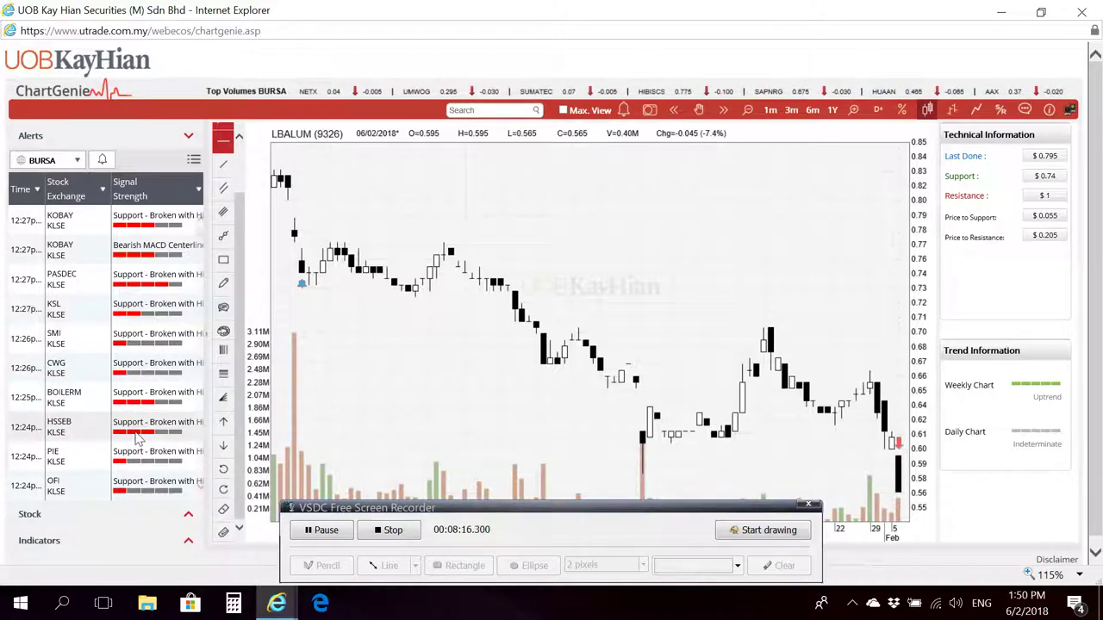
- Open the HSSEB chart and draw two blue trend lines toward the latest bars
click(138, 440)
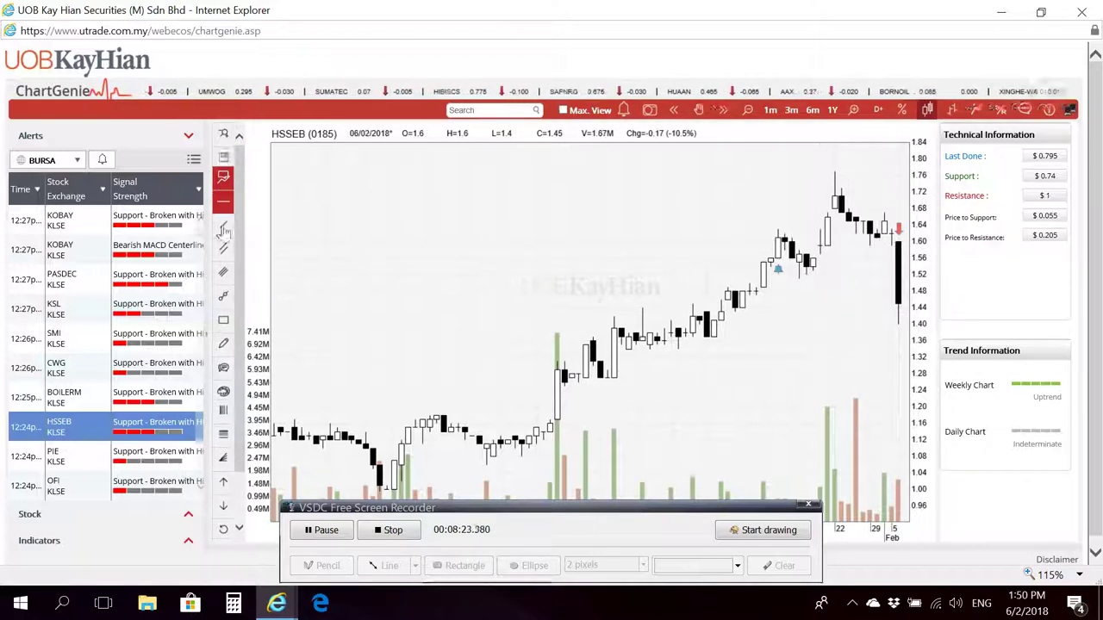
click(839, 178)
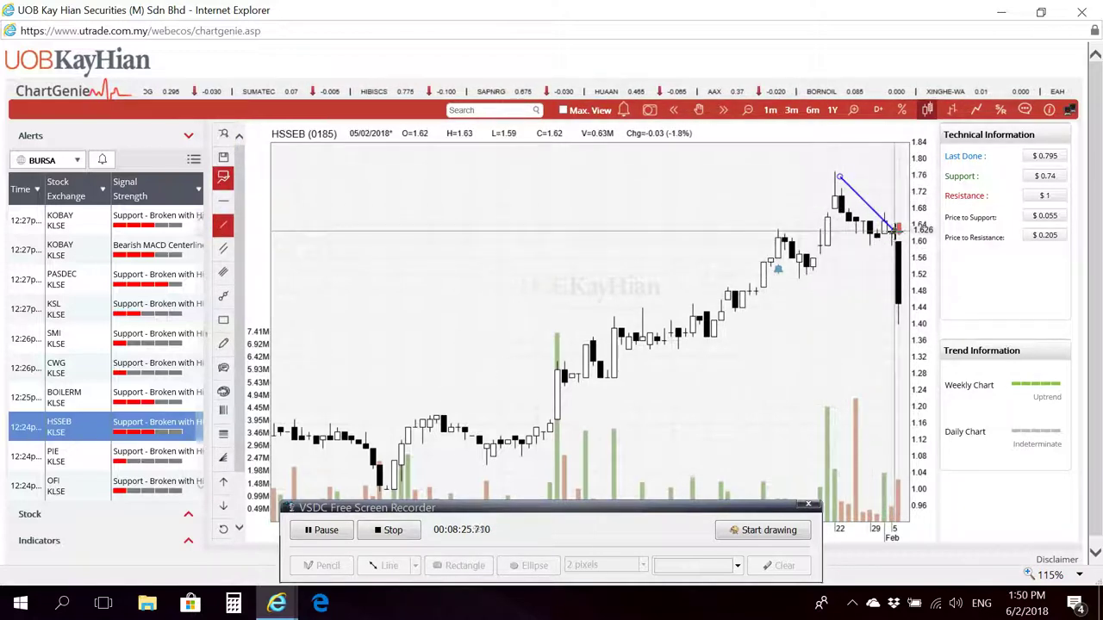
click(897, 233)
click(827, 255)
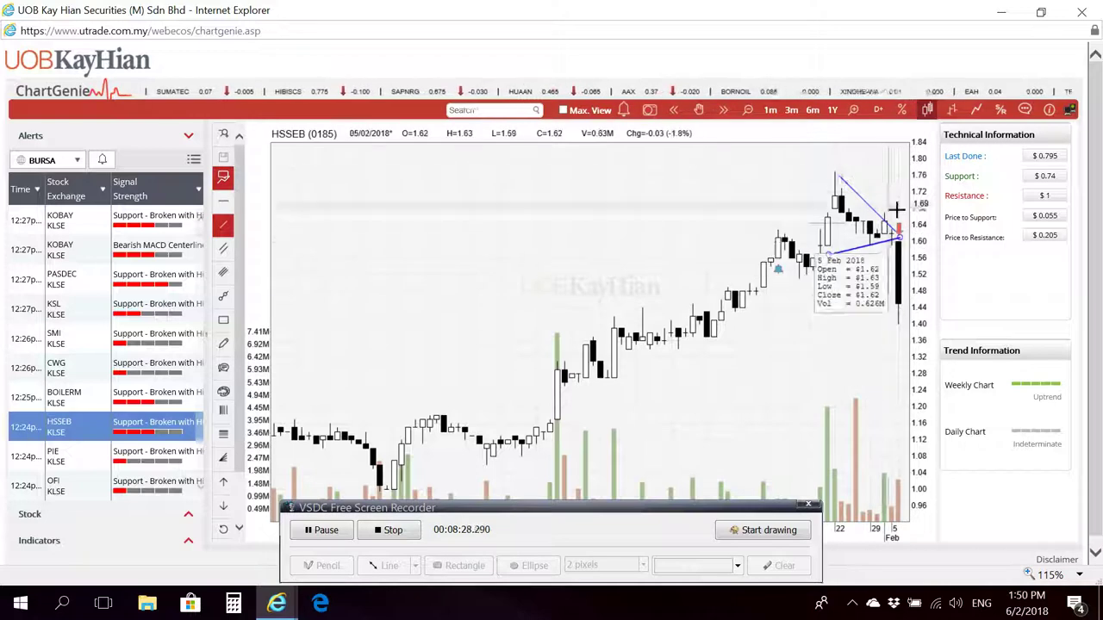
- Add a dotted support line at $1.59 and a rising trend line from the November low
click(223, 200)
click(796, 245)
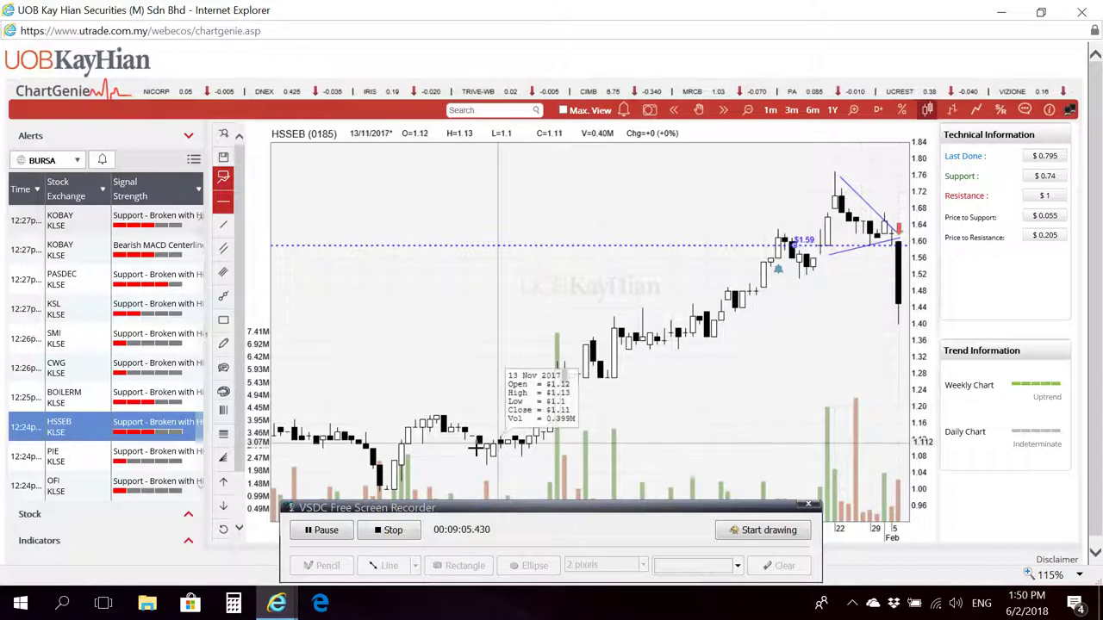
click(223, 224)
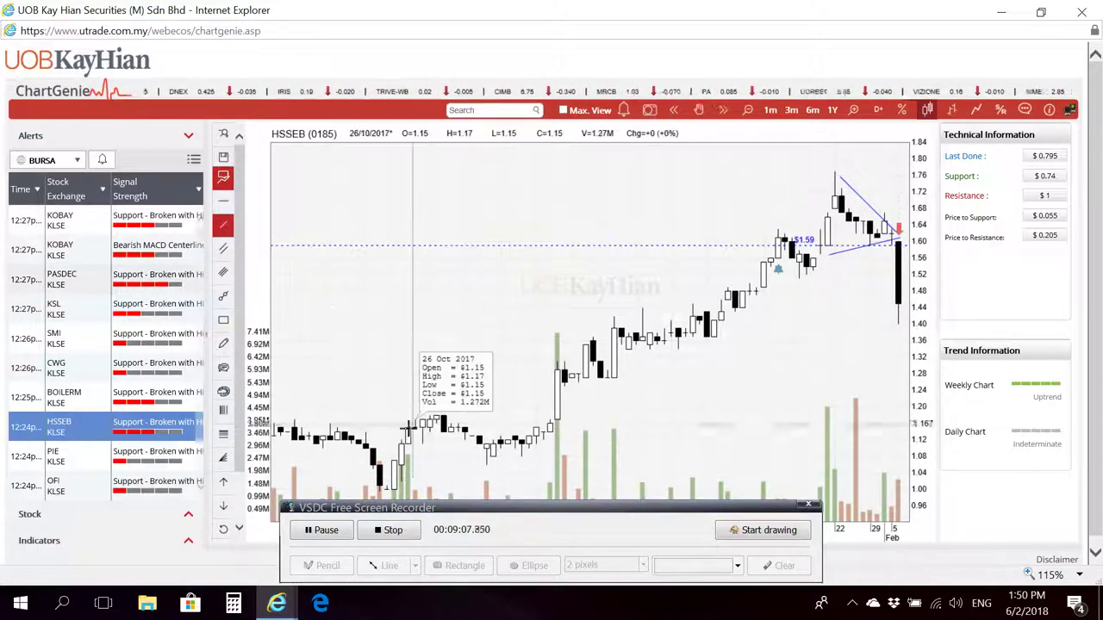
drag(423, 488, 586, 400)
mouse_move(609, 443)
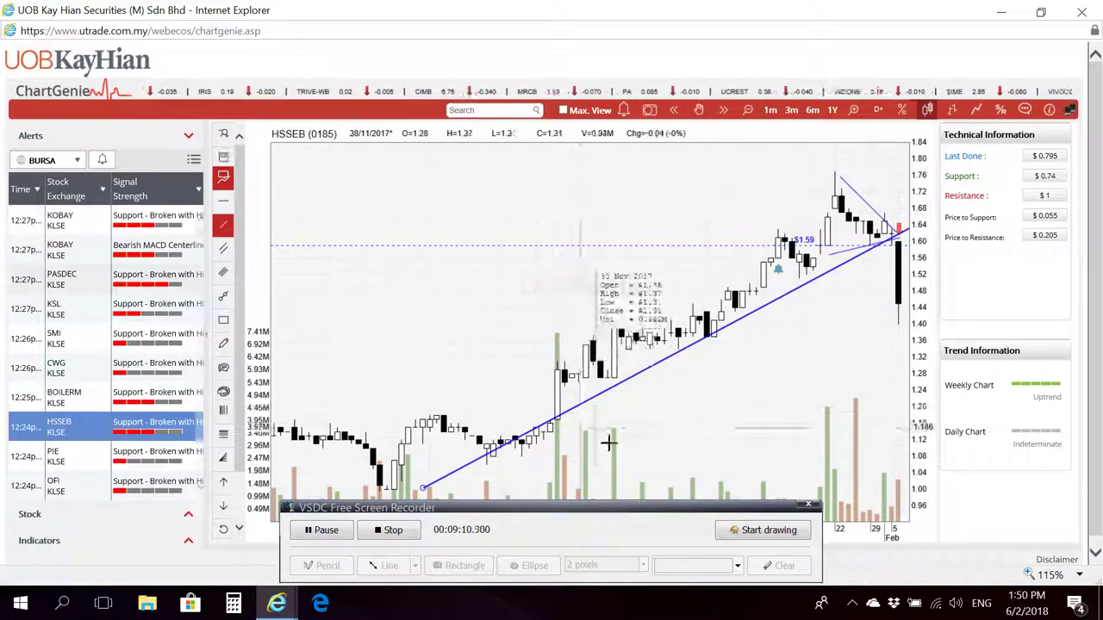
click(594, 412)
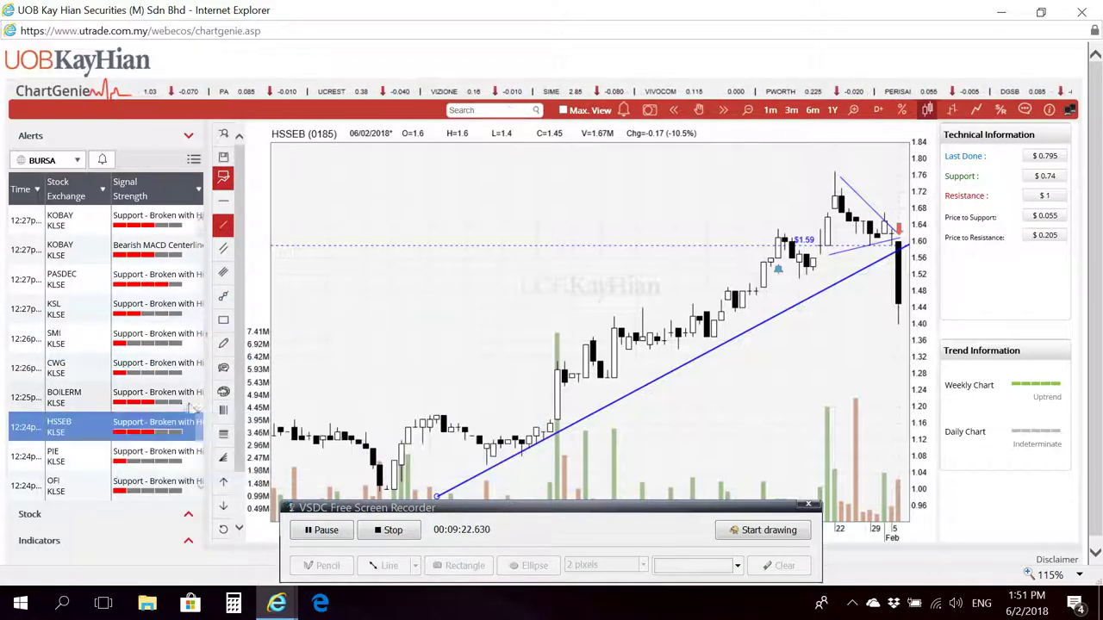
- Scroll down to the 9:03am alerts and open EFORCE (0065)'s daily chart from its RSI-oversold alert
scroll(168, 397, down, 5)
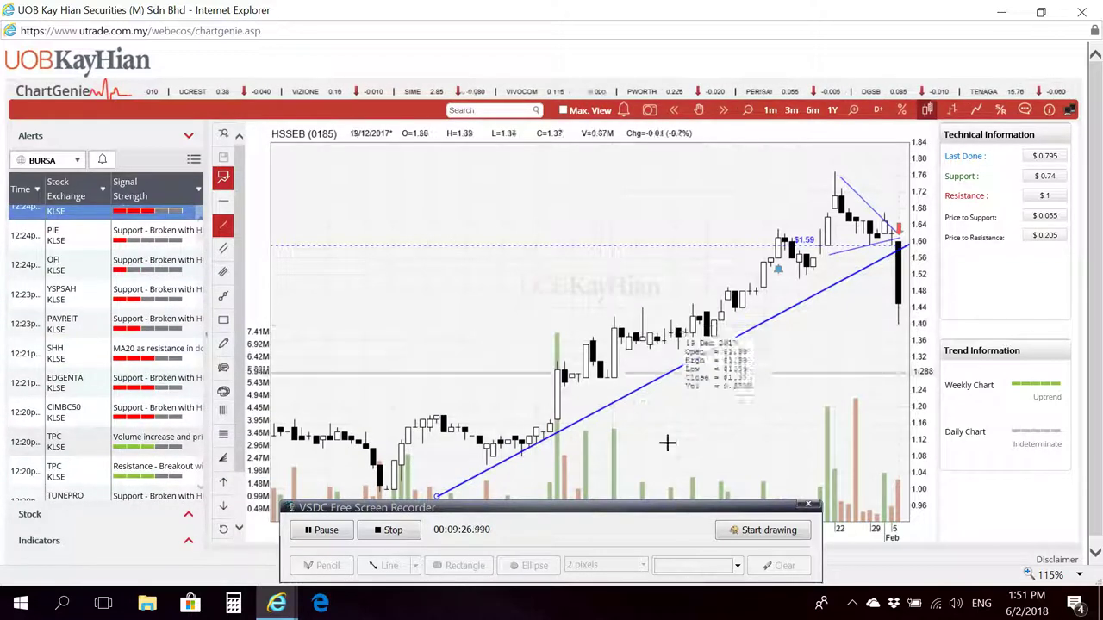
scroll(152, 461, down, 3)
scroll(150, 458, down, 3)
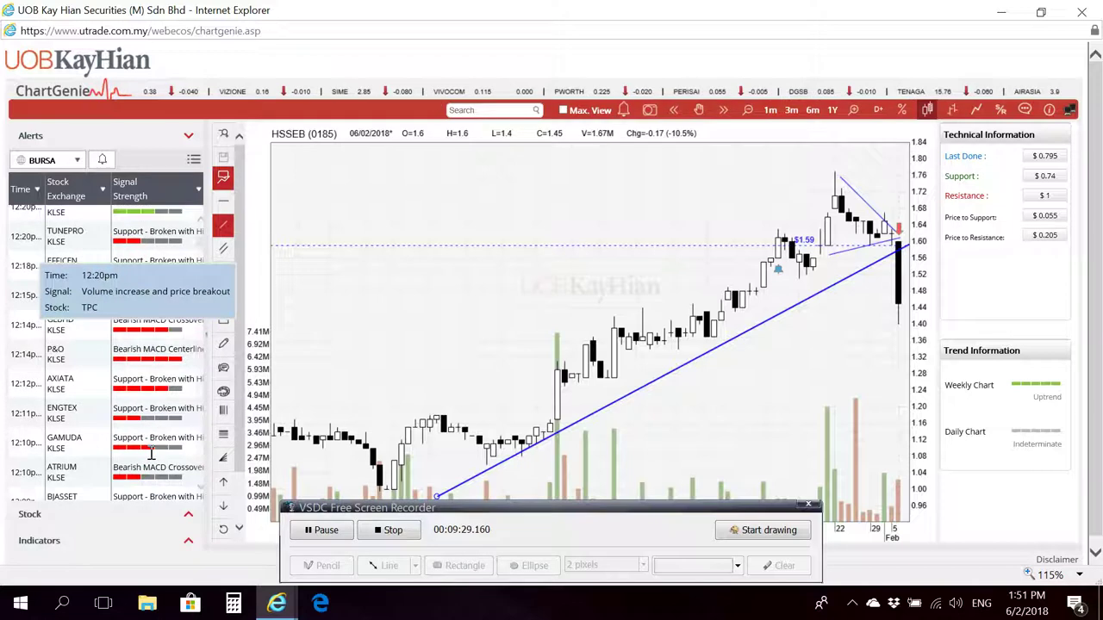
scroll(150, 457, down, 3)
scroll(148, 454, down, 3)
scroll(158, 442, down, 3)
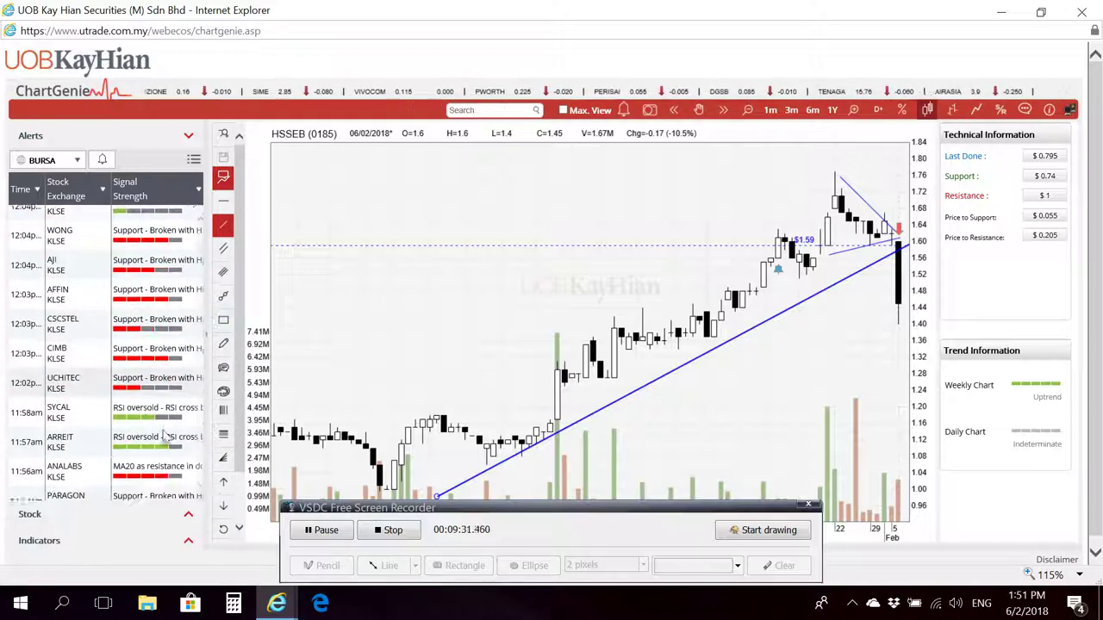
scroll(160, 435, down, 3)
scroll(162, 428, down, 3)
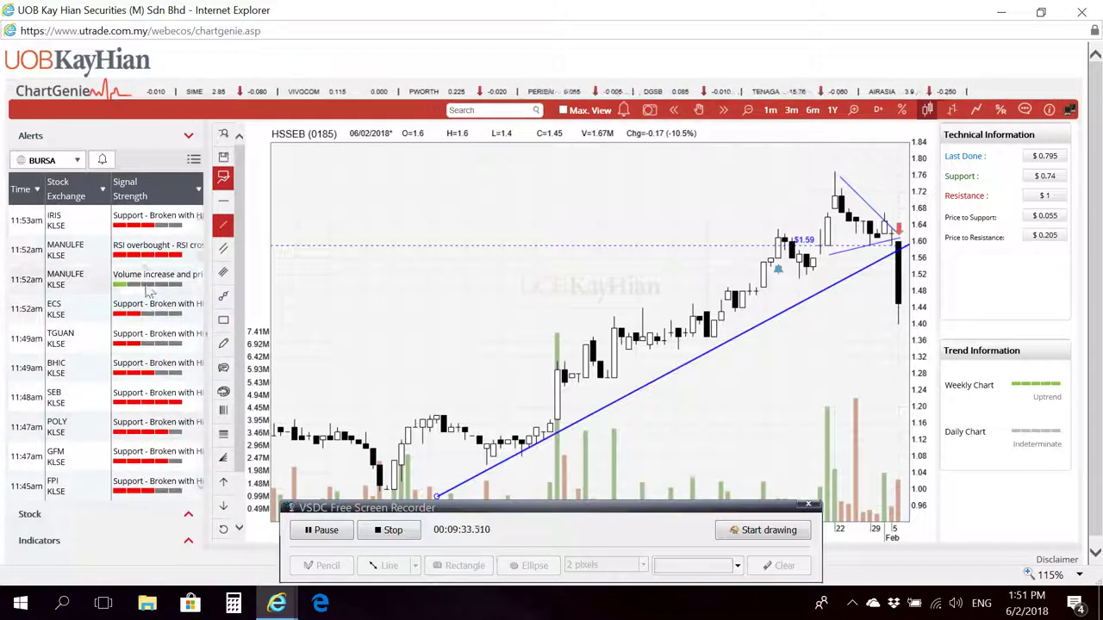
scroll(162, 440, down, 3)
scroll(162, 457, down, 6)
scroll(161, 466, down, 3)
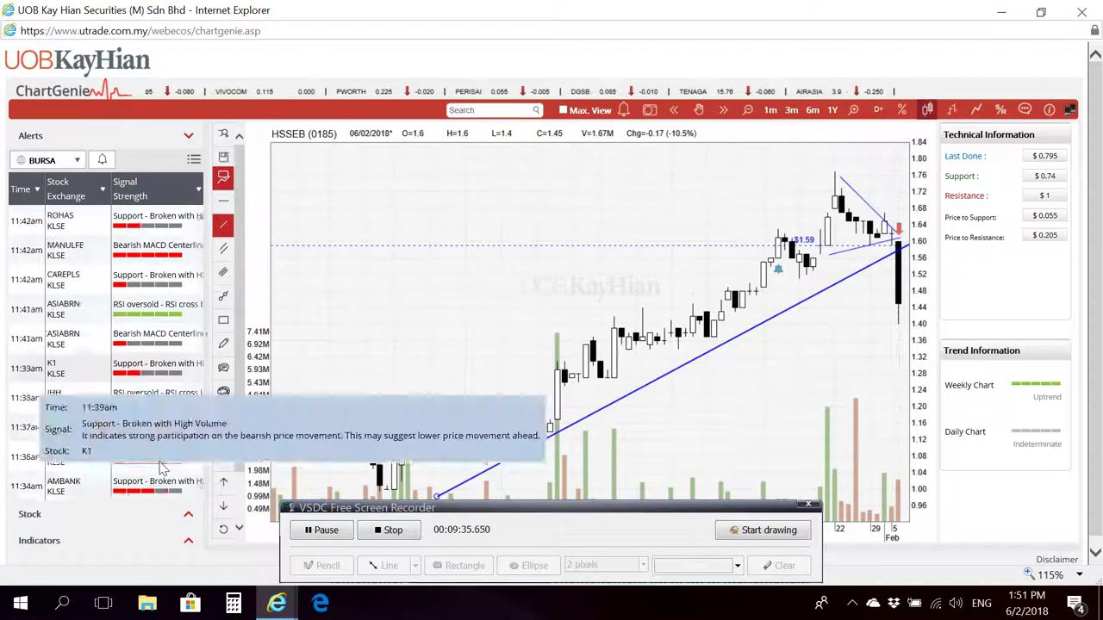
scroll(161, 457, down, 3)
scroll(160, 430, down, 3)
scroll(160, 388, down, 3)
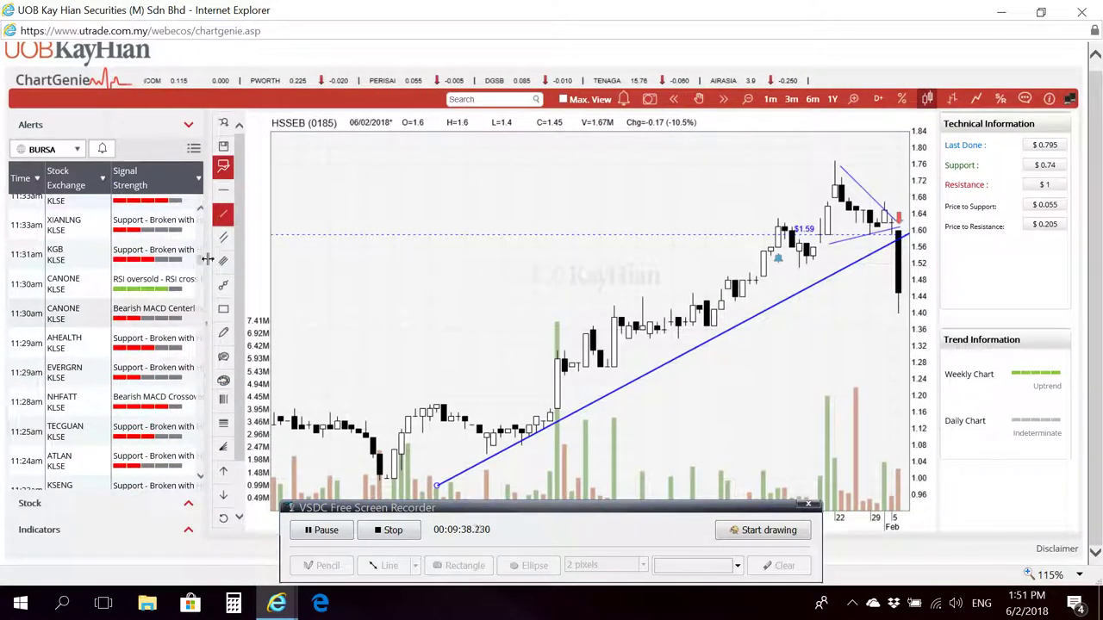
mouse_move(203, 325)
mouse_down()
mouse_move(205, 484)
mouse_move(197, 435)
mouse_up()
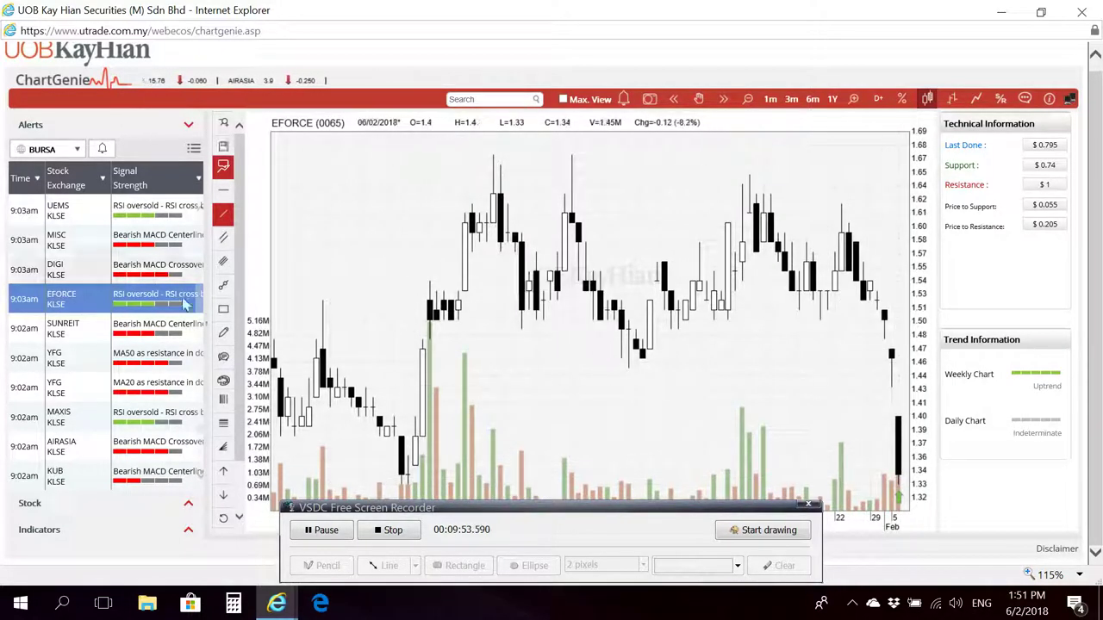
- Enable RSI in the Indicators list for an RSI (14) panel below EFORCE's volume
click(187, 531)
scroll(186, 493, down, 3)
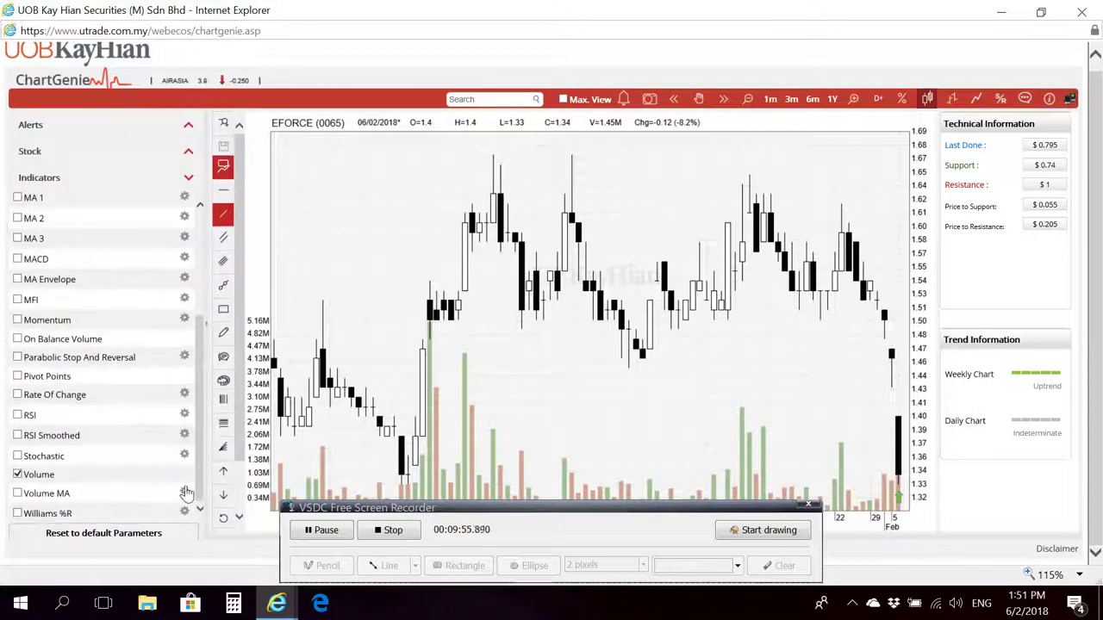
click(19, 416)
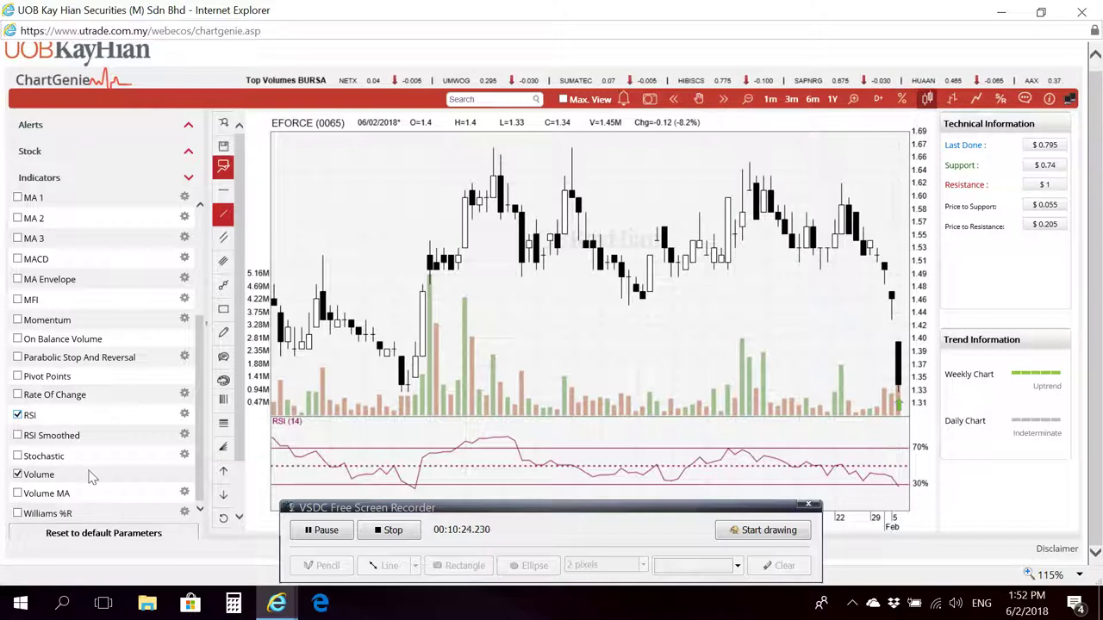
scroll(94, 448, up, 3)
scroll(95, 448, up, 3)
scroll(95, 448, up, 2)
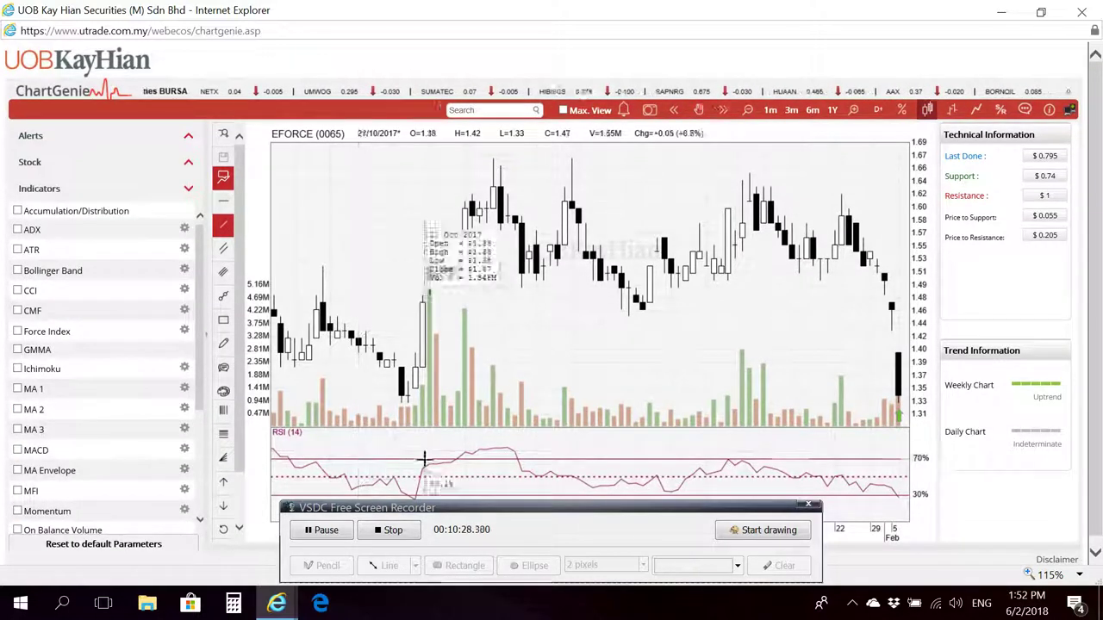
click(392, 534)
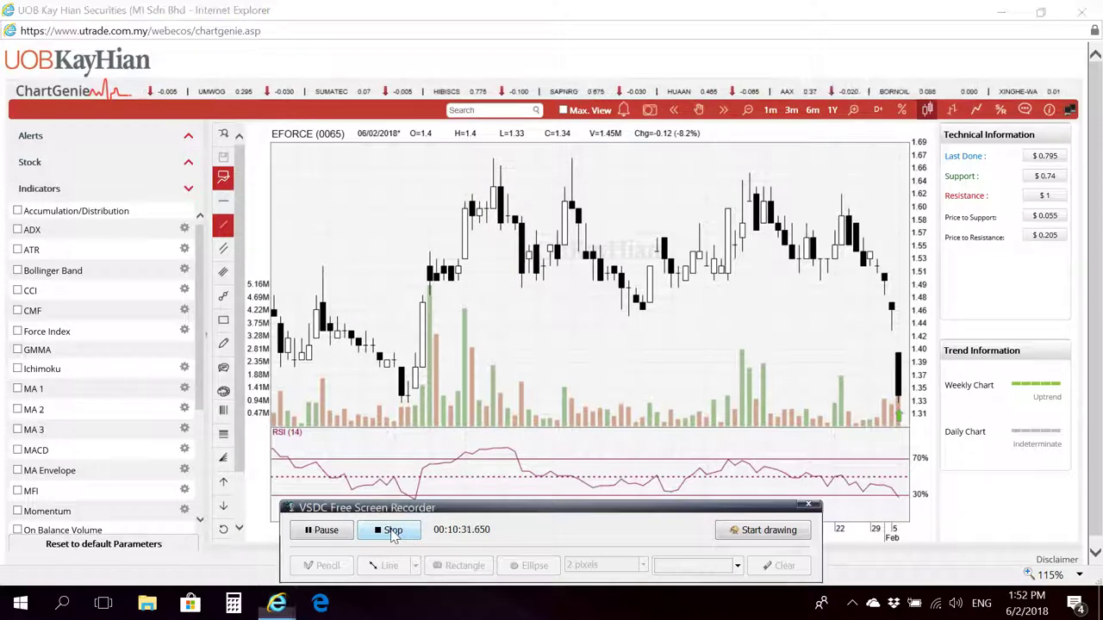